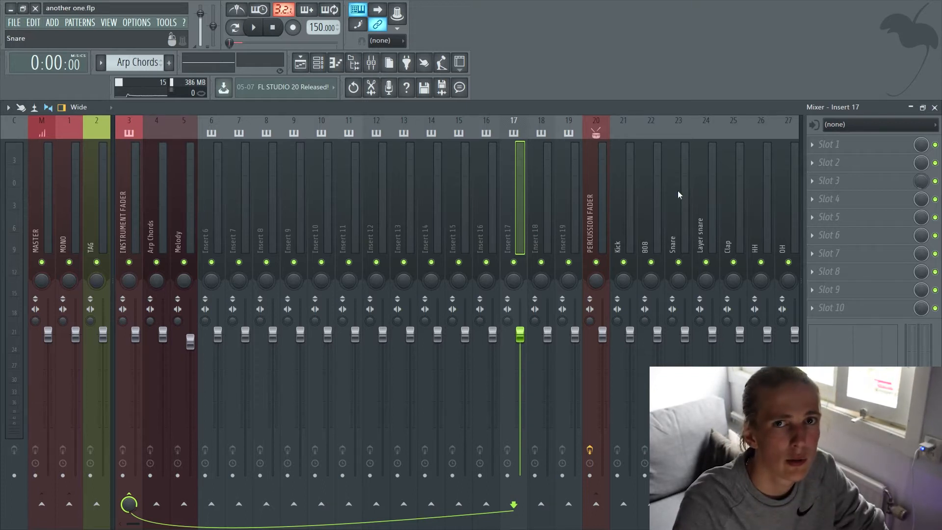
Step: Load Fruity parametric EQ 2 into the first effect slot of Insert 17
click(812, 145)
click(340, 198)
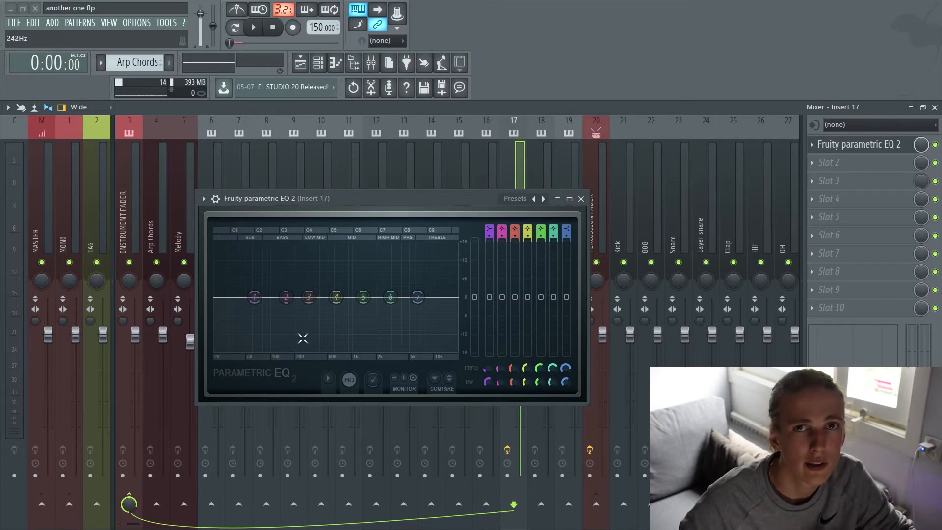
Step: Cut EQ band 2 to -4.5 dB, shift it to 2285 Hz and widen its bandwidth to 49%
drag(499, 369, 502, 384)
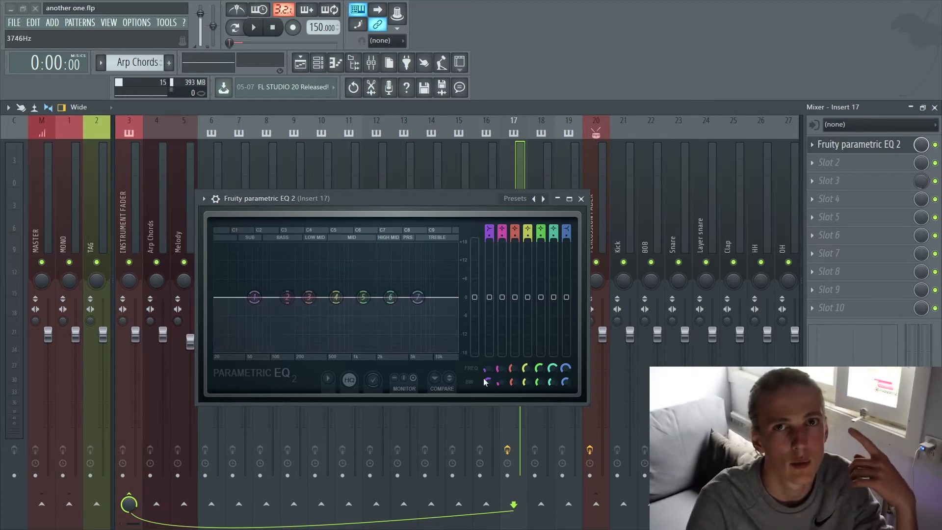
drag(287, 297, 282, 310)
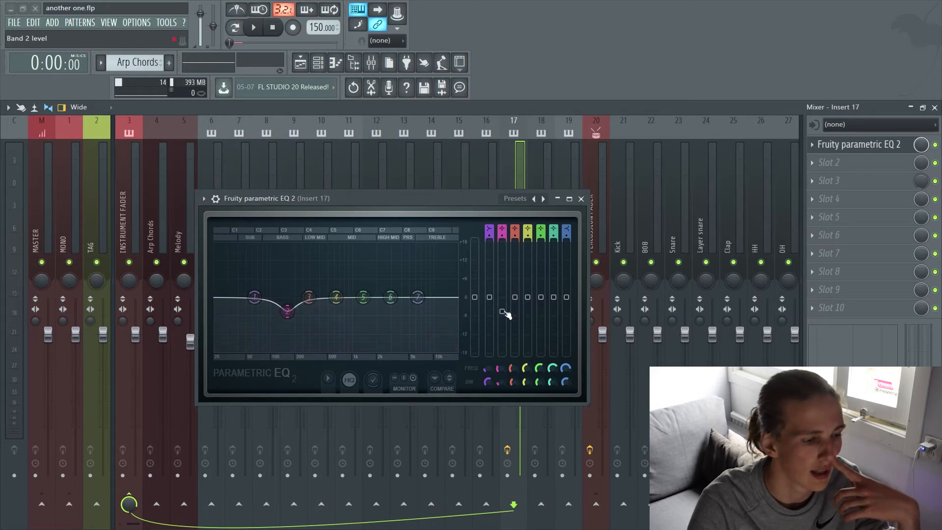
drag(500, 382, 500, 333)
drag(500, 384, 500, 359)
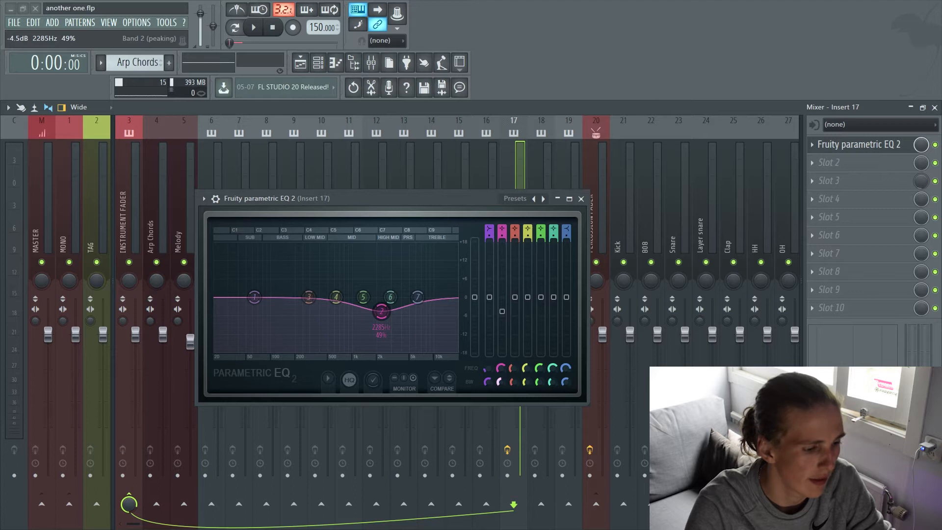
Step: Fine-tune the depth of the band 2 cut and narrow its bandwidth to 43%
drag(501, 311, 501, 318)
mouse_move(382, 318)
mouse_down()
mouse_move(381, 335)
mouse_move(381, 313)
mouse_up()
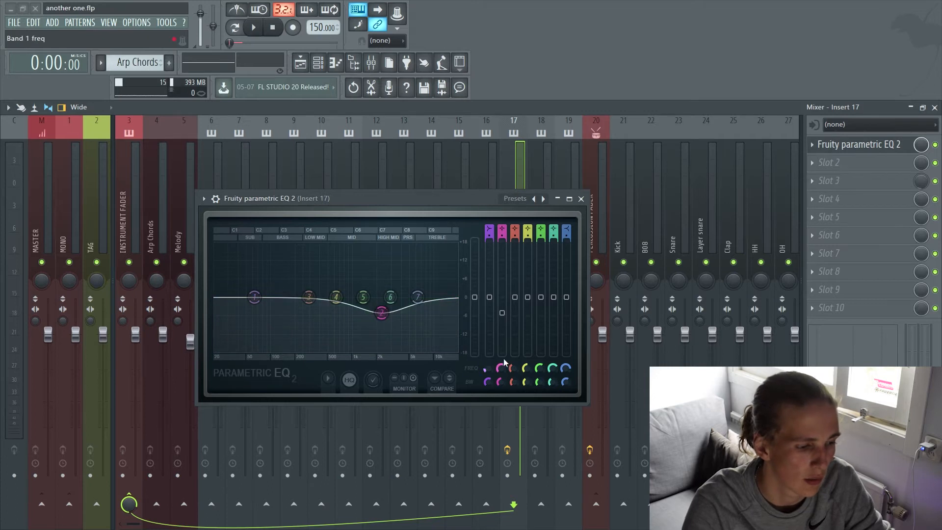
drag(501, 382, 500, 398)
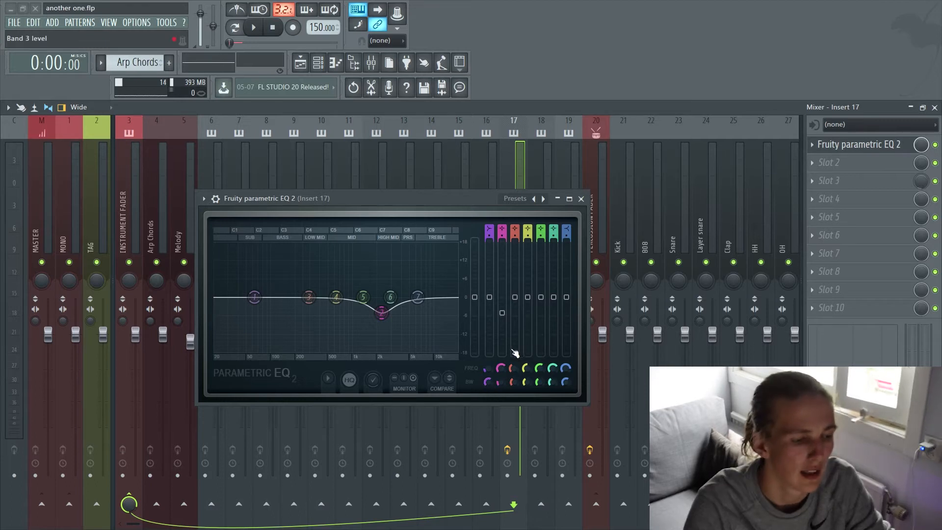
Step: Boost EQ band 2 to 6.8 dB and sweep it across the spectrum down to 86 Hz
drag(501, 312, 502, 275)
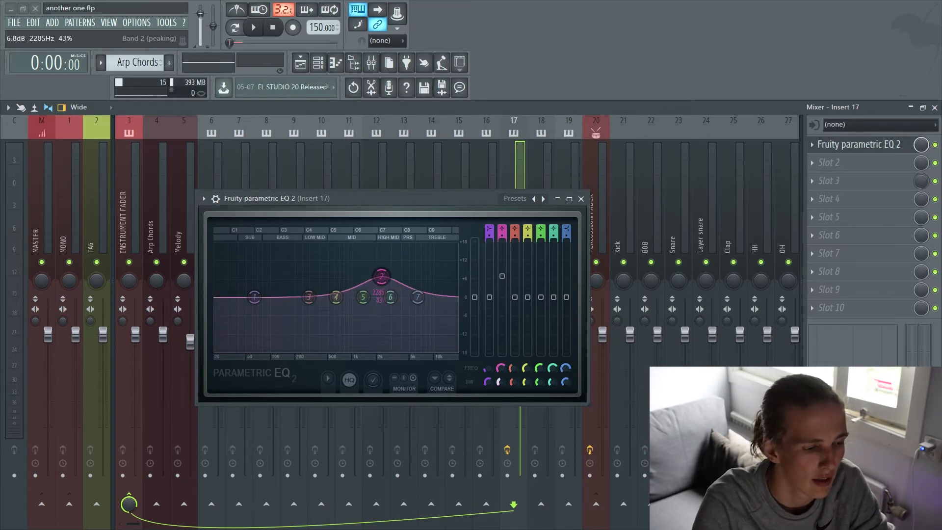
drag(382, 276, 293, 277)
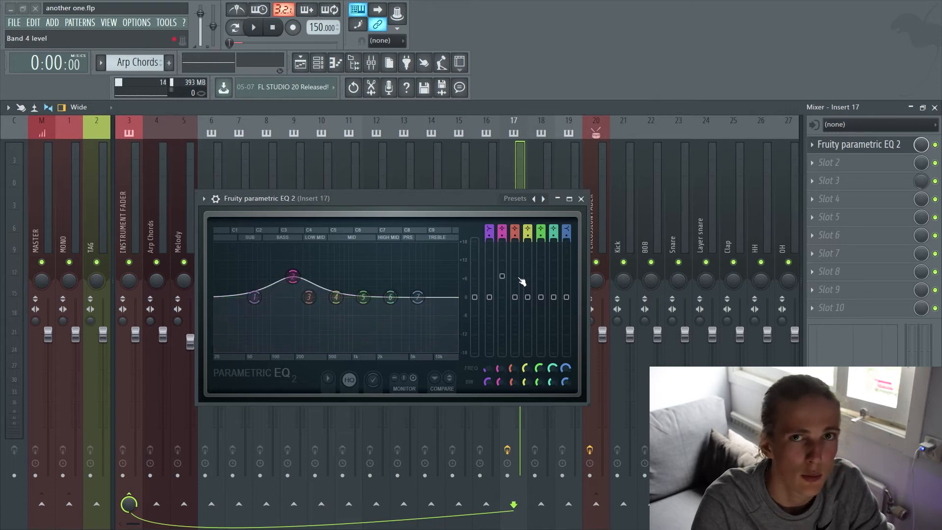
drag(500, 376, 500, 358)
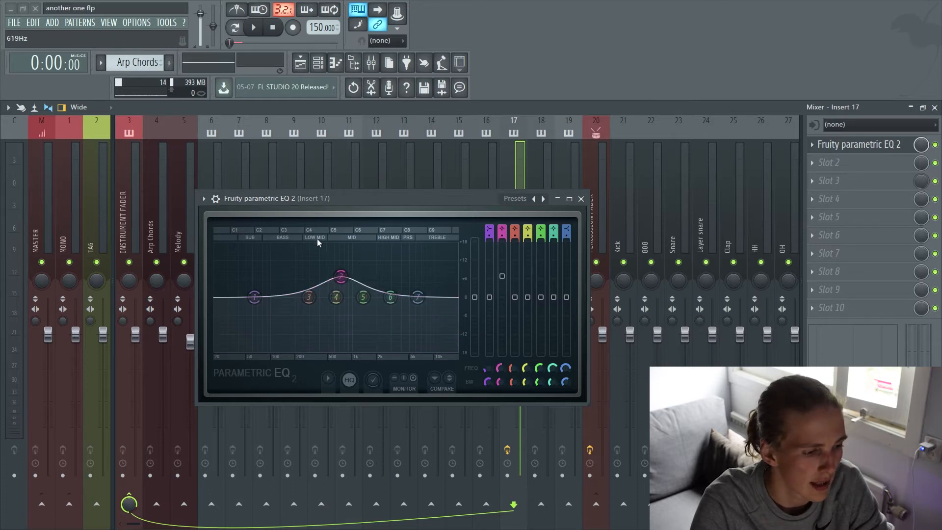
mouse_move(499, 373)
mouse_down()
mouse_move(499, 361)
mouse_move(499, 382)
mouse_up()
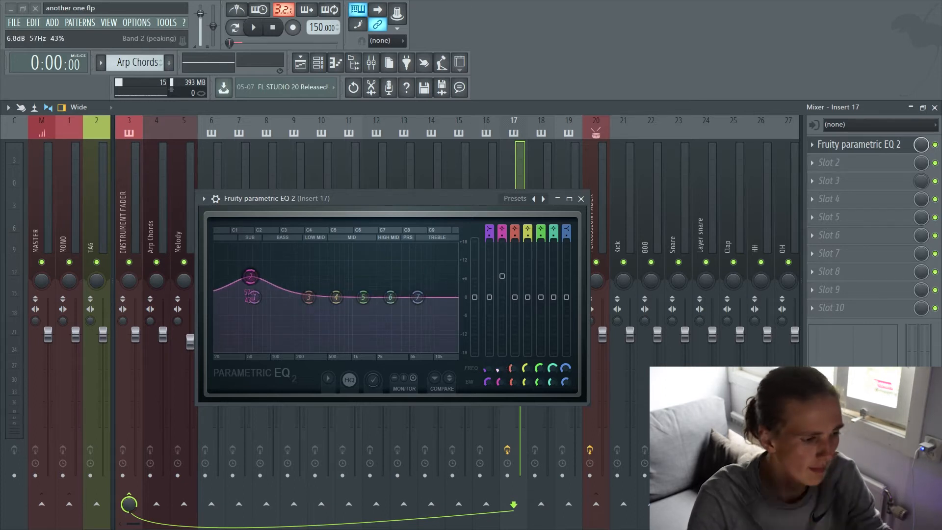
drag(500, 369, 499, 368)
drag(502, 276, 502, 278)
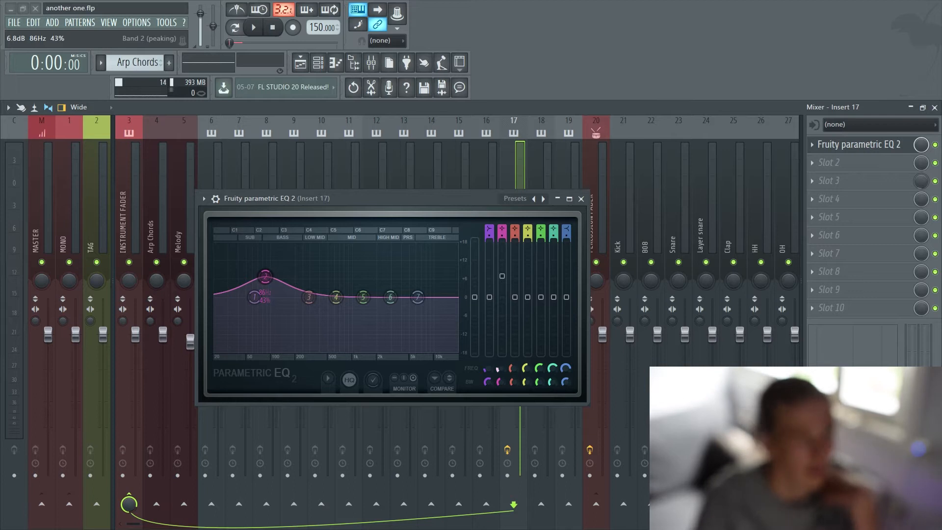
Step: Reset EQ band 2 to a flat level and move it back midway between bands 1 and 3
right_click(502, 279)
click(521, 285)
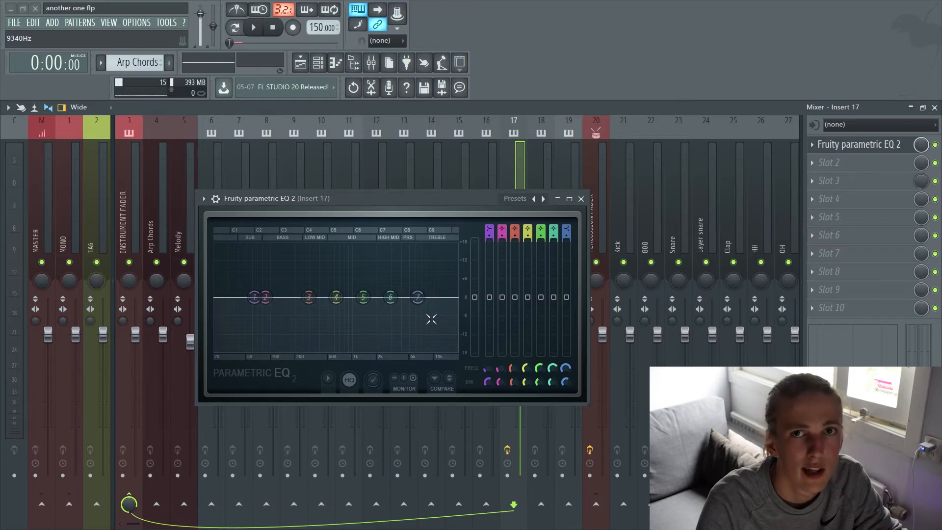
drag(265, 297, 281, 297)
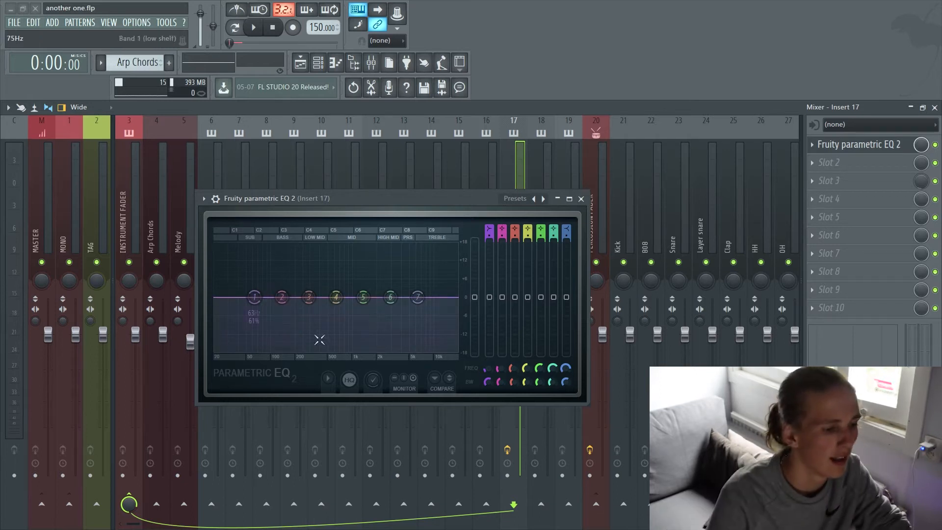
Step: Route the Melody mixer track to Insert 17 only
drag(359, 202, 378, 194)
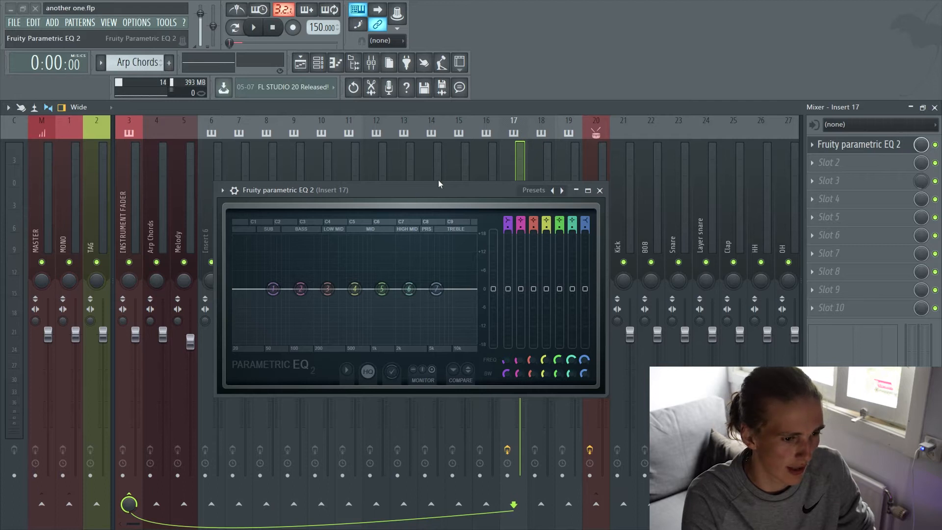
click(184, 195)
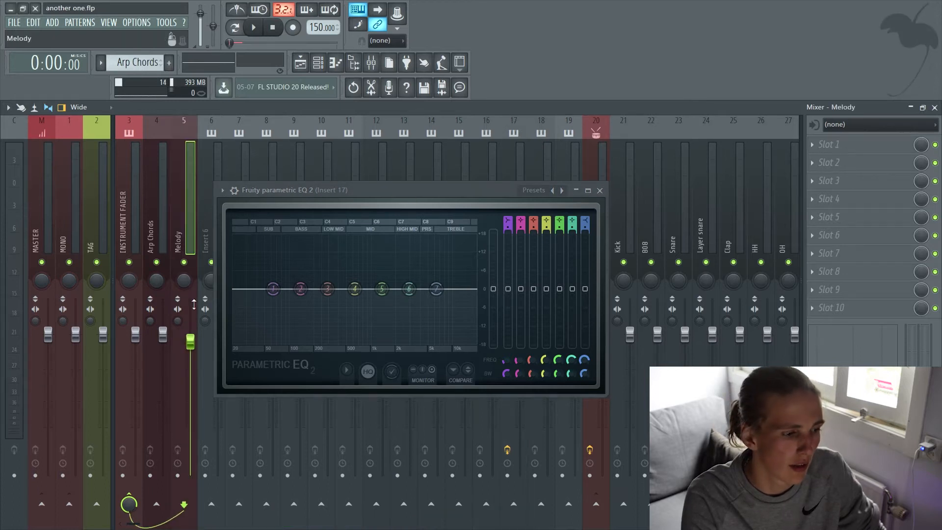
right_click(516, 505)
click(539, 488)
Step: Play the soloed Insert 17 to examine the Melody's spectrum in the EQ, close the EQ and toggle Melody's solo
key(space)
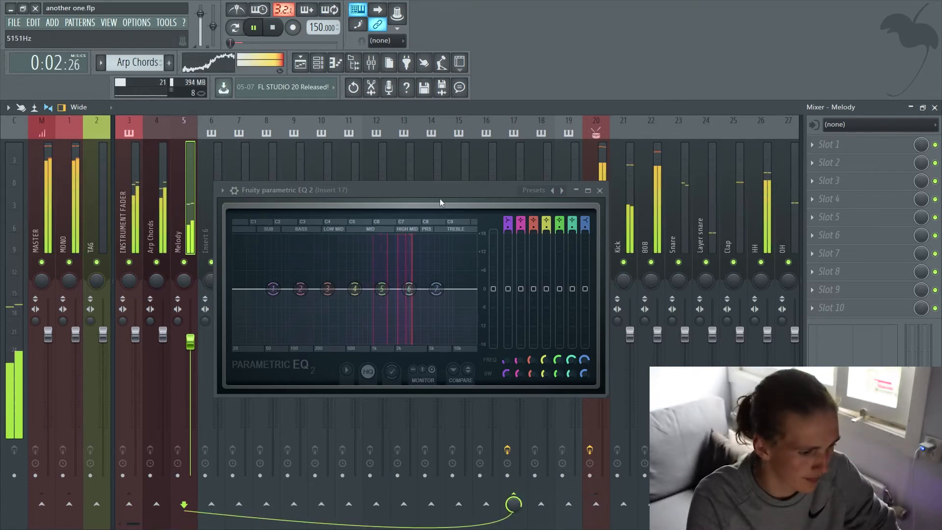
drag(438, 203, 463, 328)
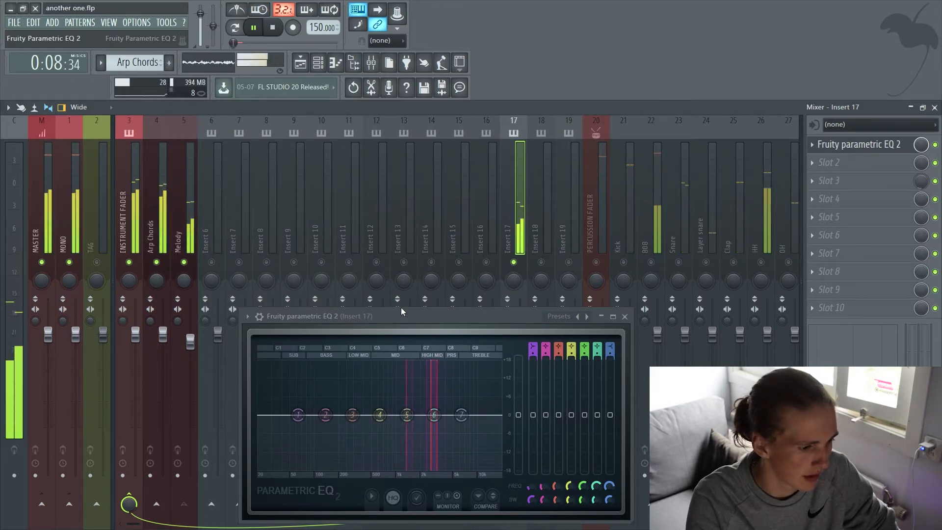
drag(402, 314, 397, 252)
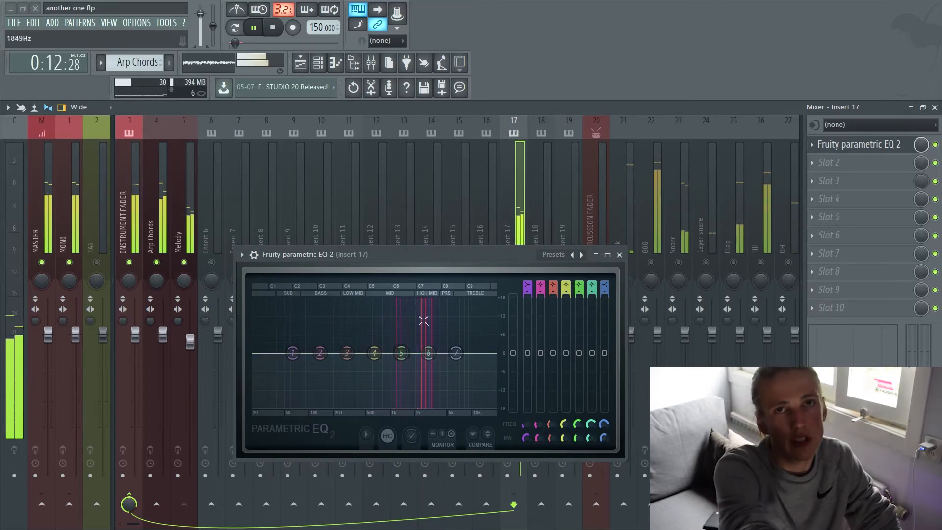
key(space)
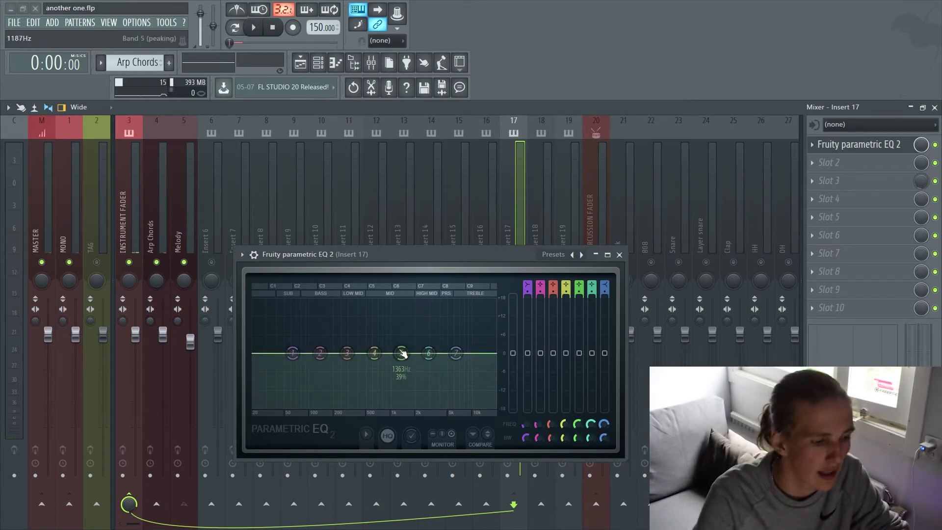
click(619, 254)
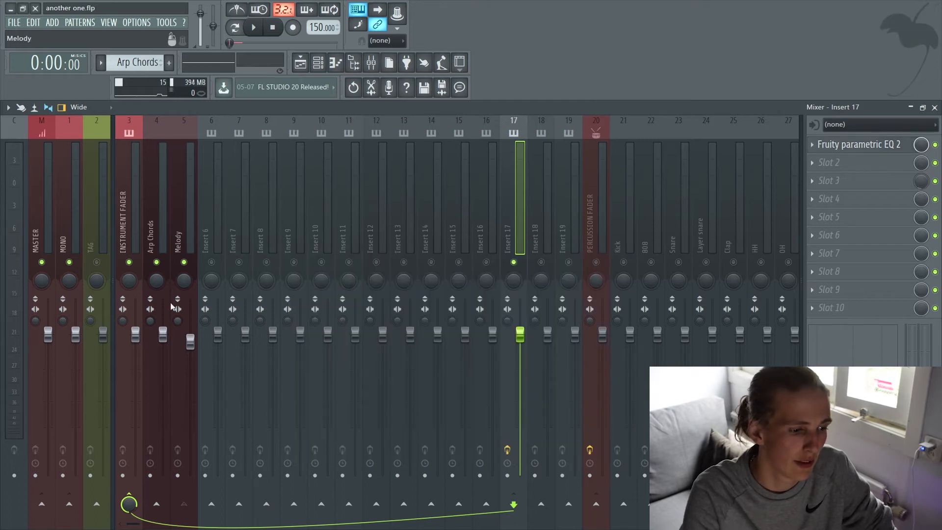
ctrl+click(185, 262)
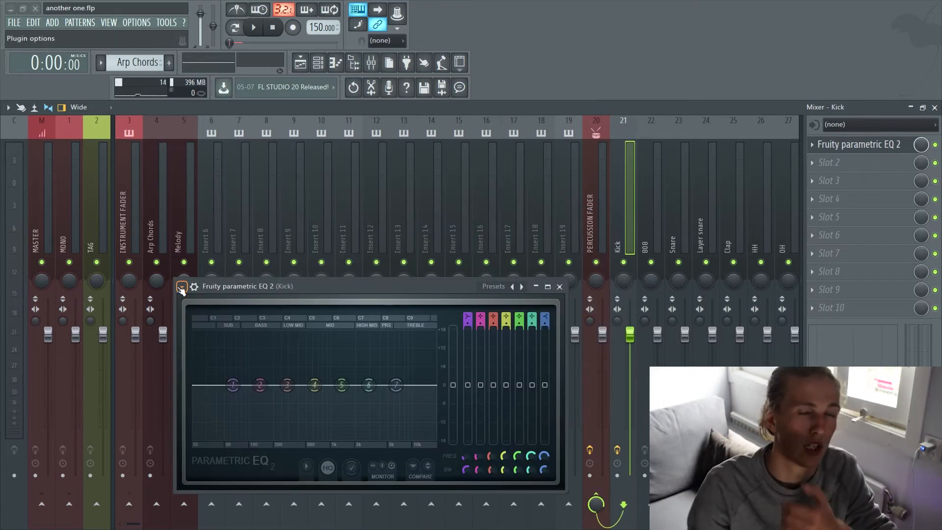
click(182, 286)
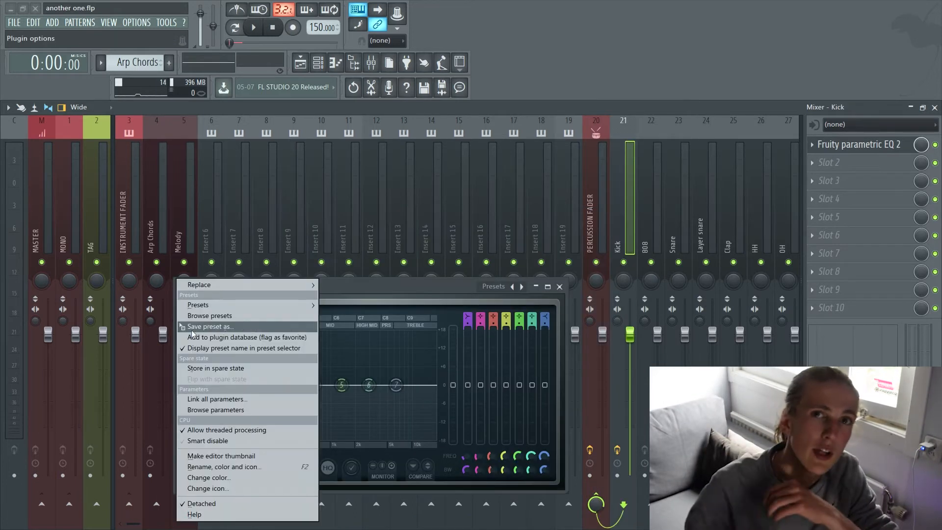
click(408, 283)
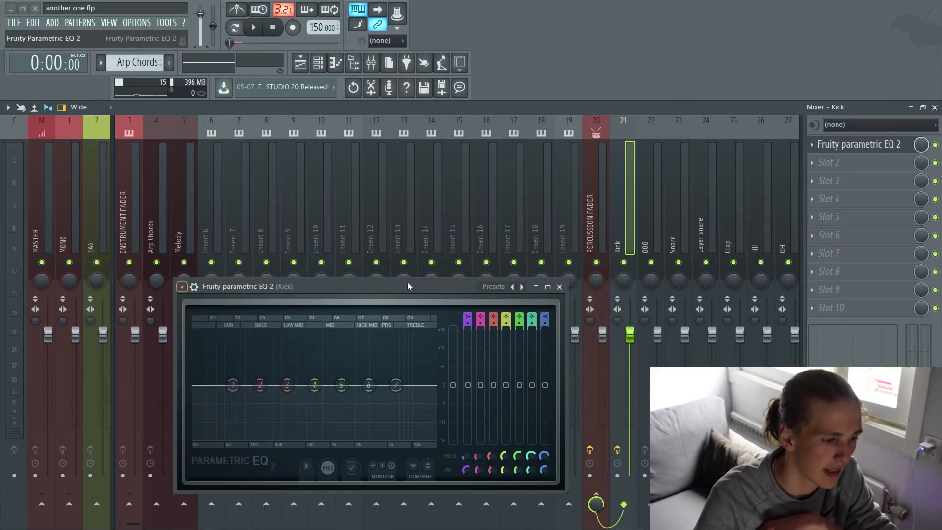
Step: Solo the Kick track and play it to examine its frequency spectrum in Fruity parametric EQ 2
right_click(624, 262)
key(space)
drag(403, 284, 424, 215)
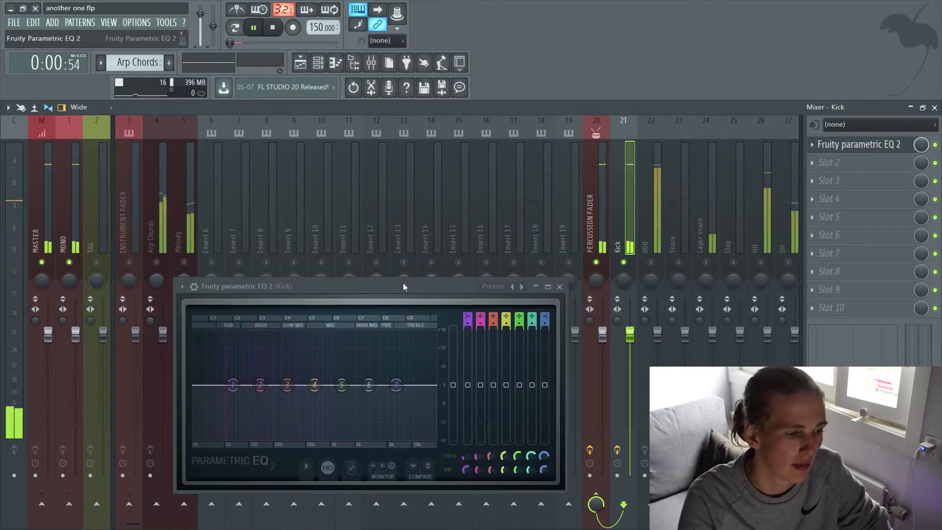
drag(402, 283, 425, 213)
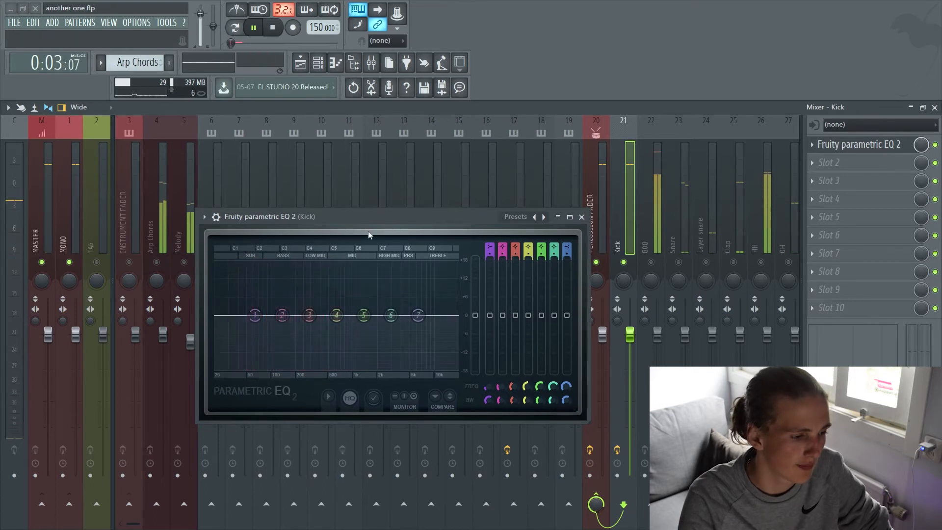
key(space)
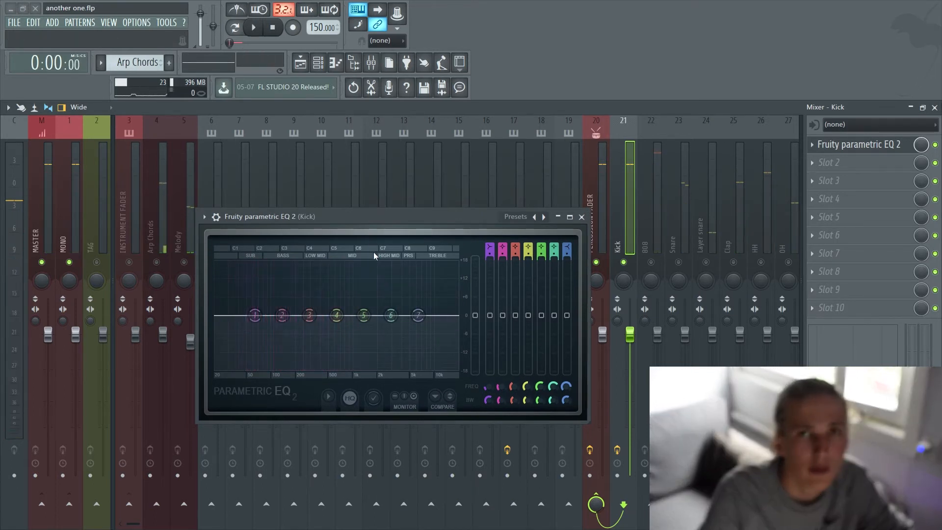
Step: Set band 1 of the Kick's EQ to the Steep 8 order and lower it to -18 dB as a bass cut
right_click(255, 315)
mouse_move(274, 356)
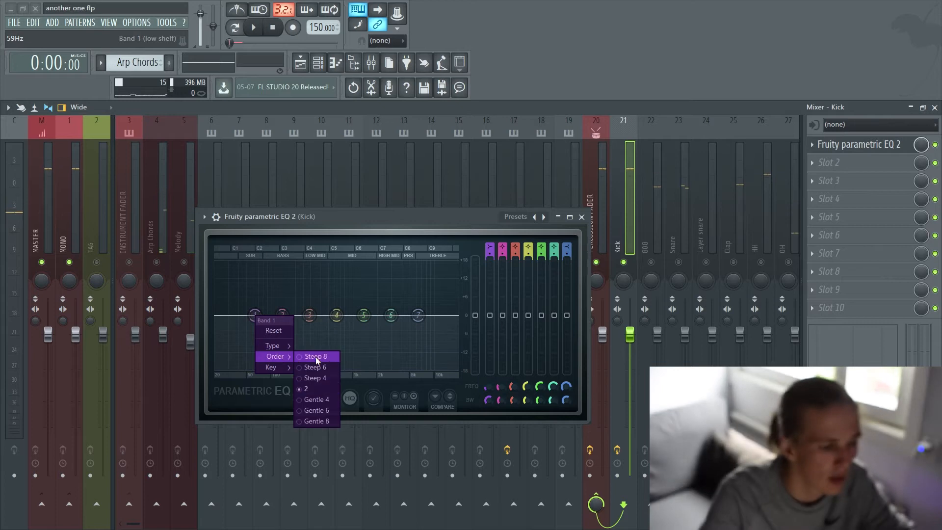
click(316, 358)
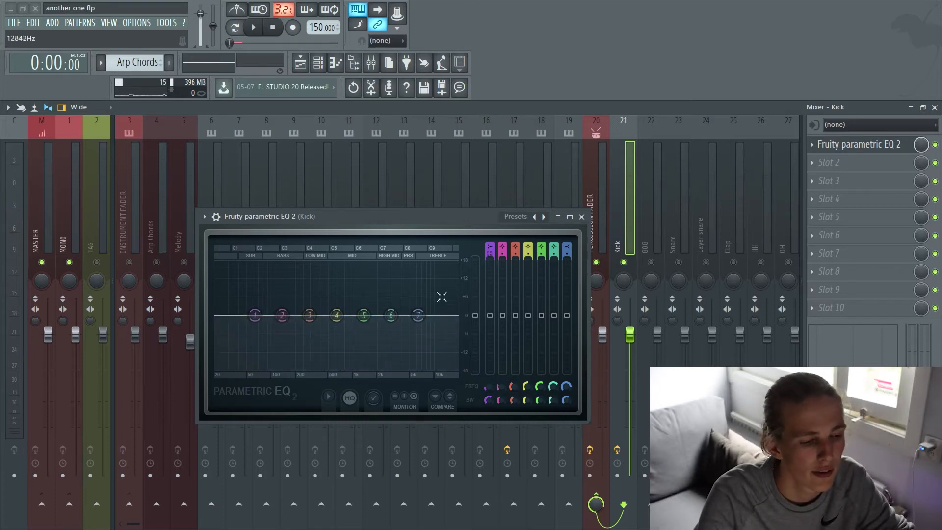
drag(256, 314, 281, 369)
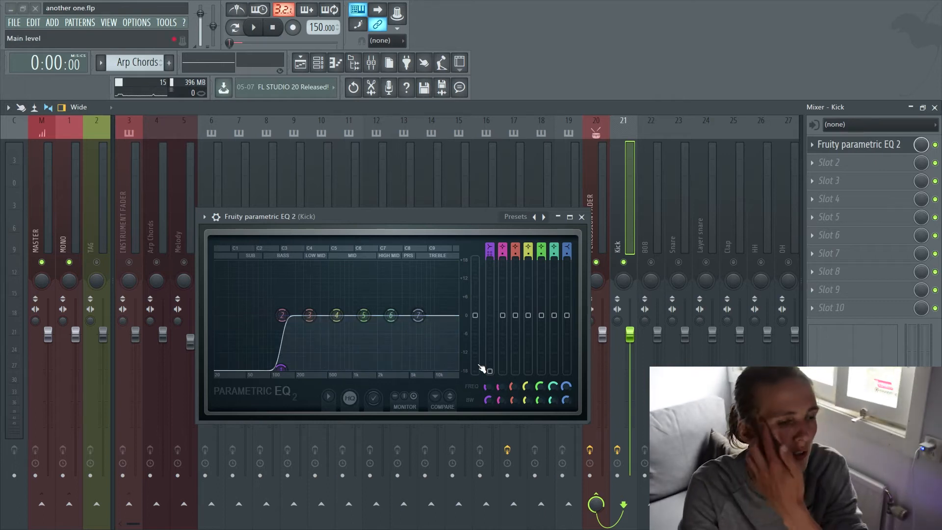
Step: Raise the frequency of the Kick's band 1 low cut to 627 Hz
drag(281, 369, 299, 369)
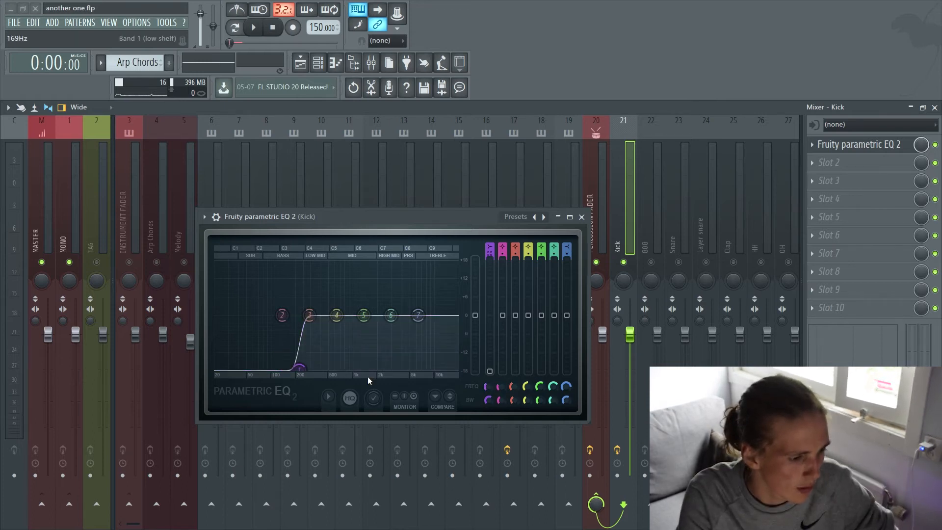
mouse_move(300, 369)
mouse_down()
mouse_move(431, 368)
mouse_move(262, 368)
mouse_move(304, 368)
mouse_up()
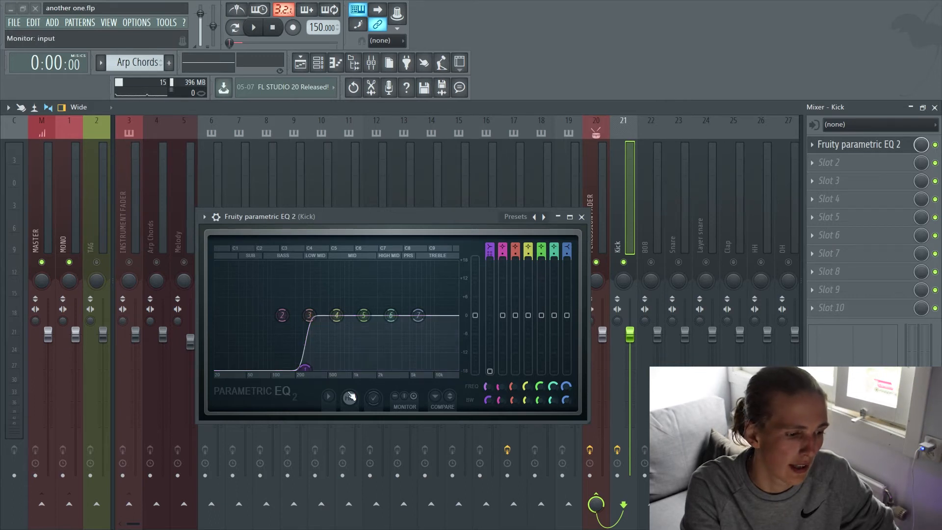
drag(488, 390, 488, 374)
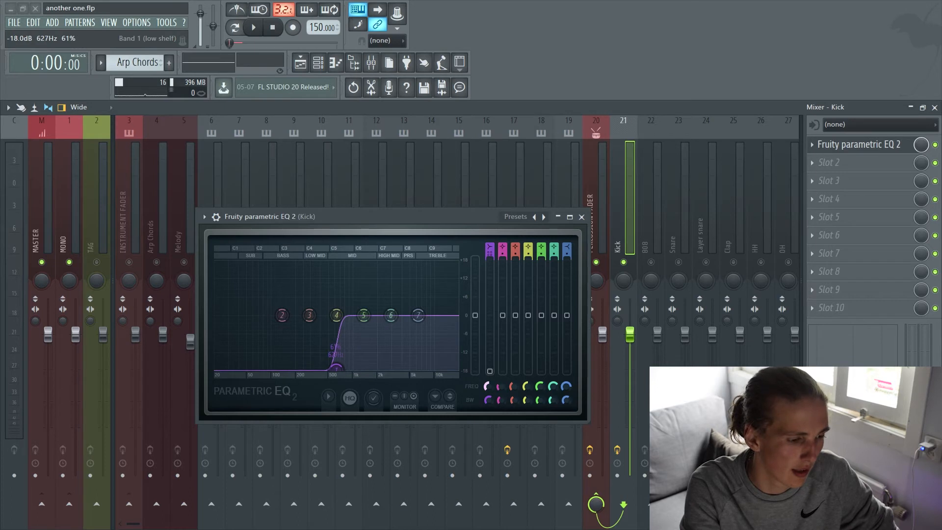
Step: Play the Kick while lowering band 1's cutoff to below 50 Hz, and stop playback
key(space)
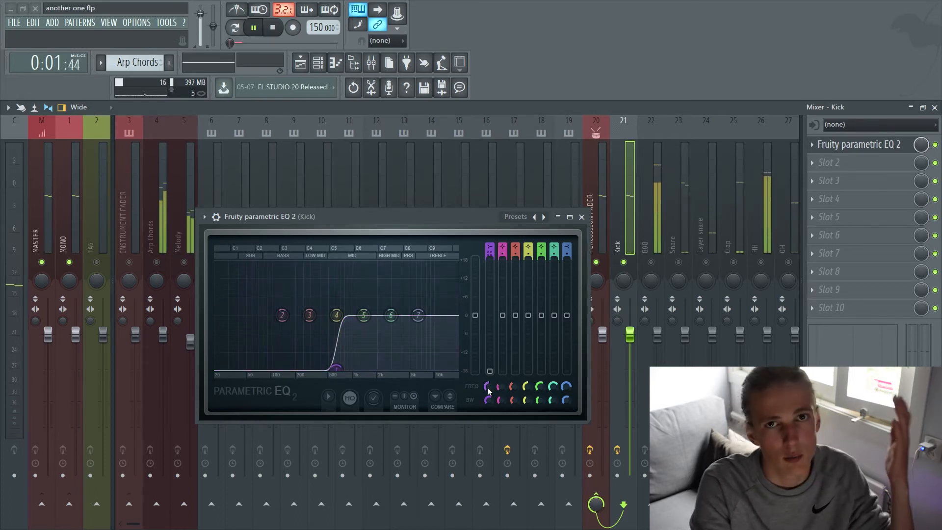
drag(488, 389, 488, 425)
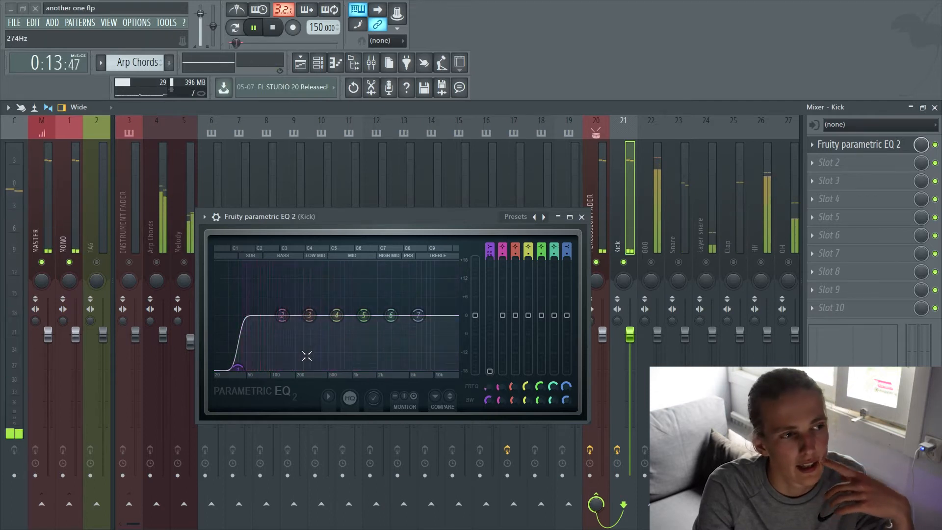
key(space)
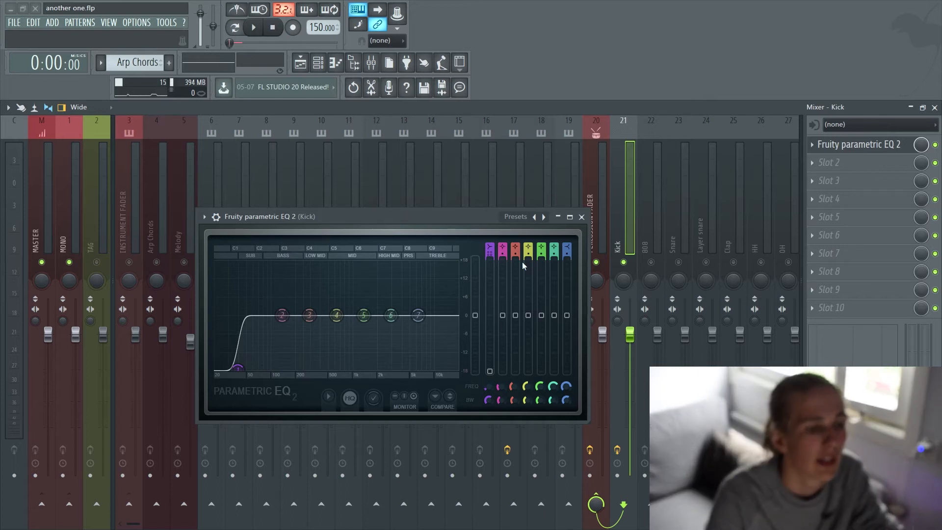
Step: Compare the Kick with band 1's low cut at about 100 Hz during playback, and set its cutoff back to 40 Hz
drag(439, 216, 423, 220)
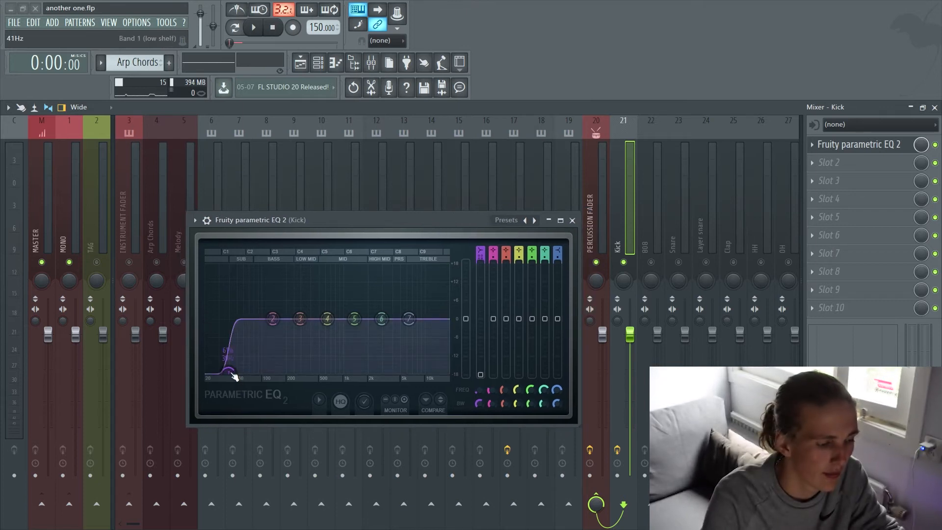
key(space)
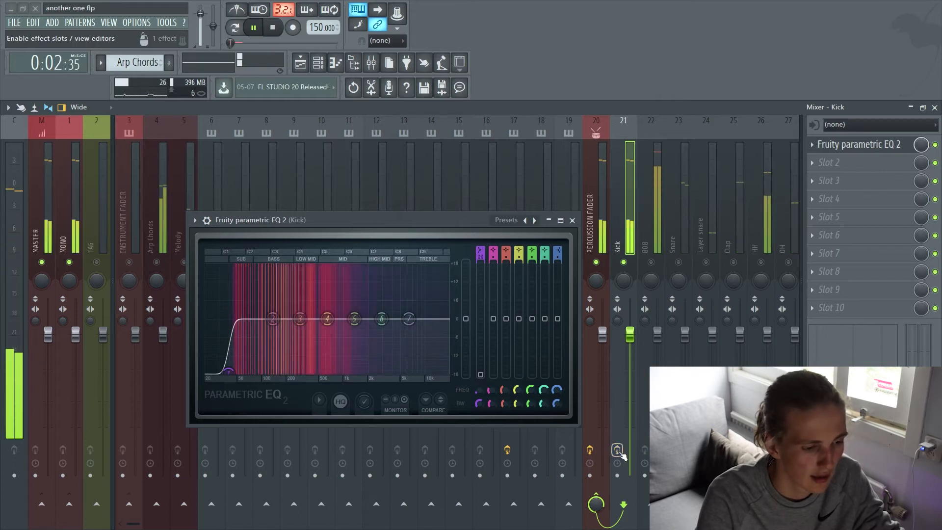
key(space)
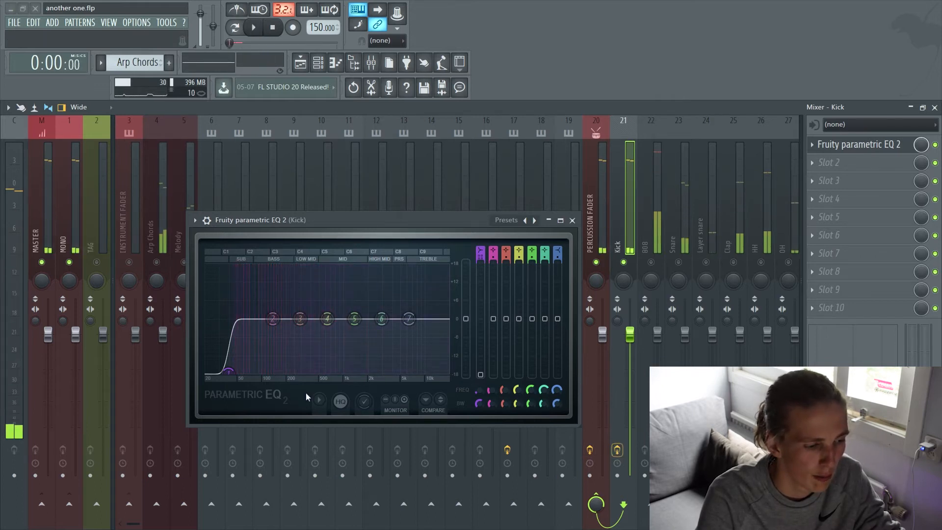
drag(228, 373, 266, 376)
key(space)
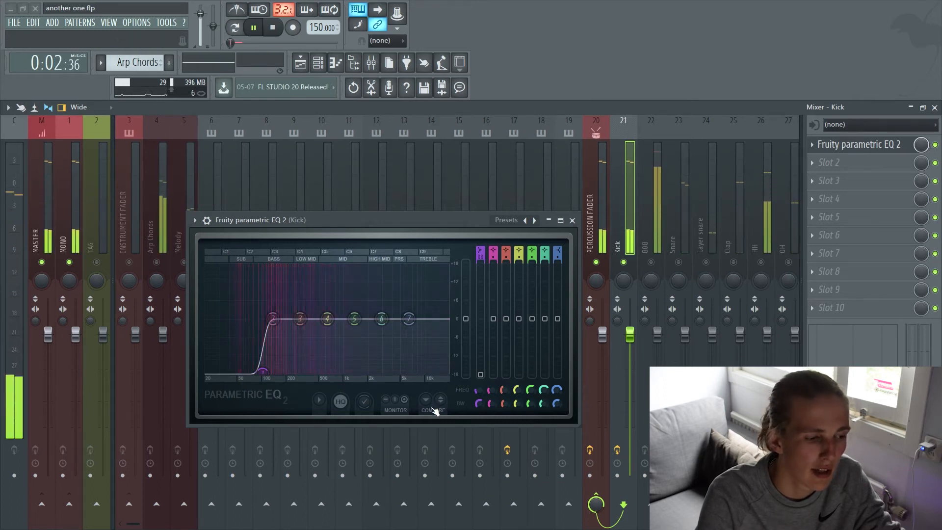
drag(476, 393, 475, 414)
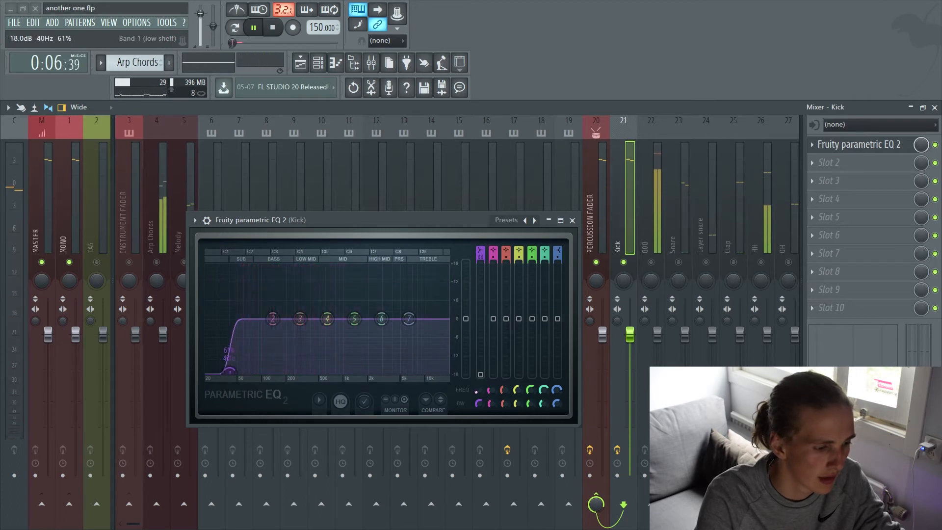
key(space)
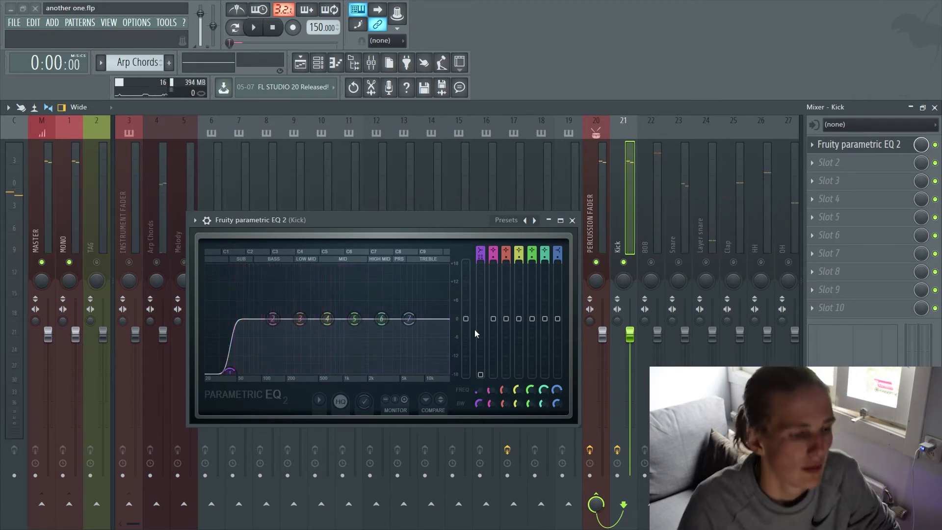
Step: Turn band 7 of the Kick's EQ into a steep -18 dB high cut and raise its cutoff to about 4 kHz during playback
right_click(409, 319)
mouse_move(427, 358)
click(470, 359)
drag(417, 329, 318, 372)
key(space)
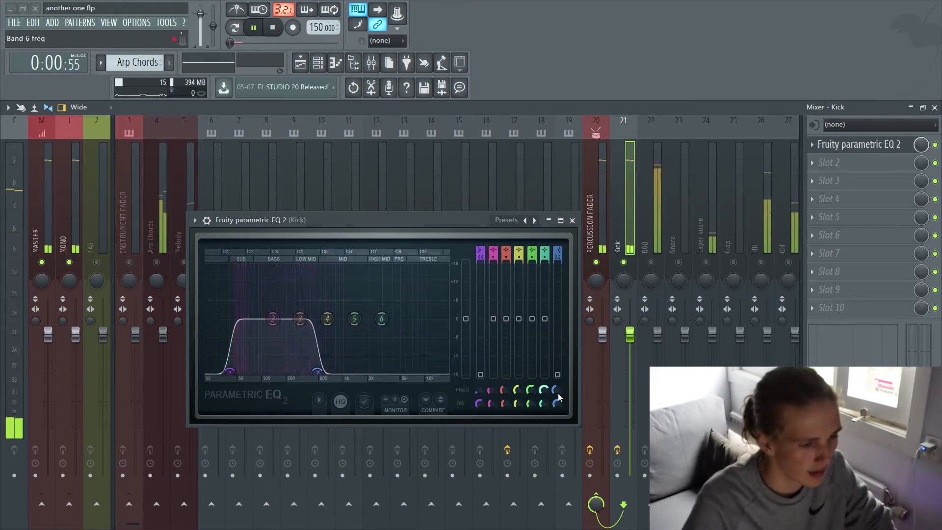
mouse_move(555, 393)
mouse_down()
mouse_move(556, 412)
mouse_move(555, 385)
mouse_up()
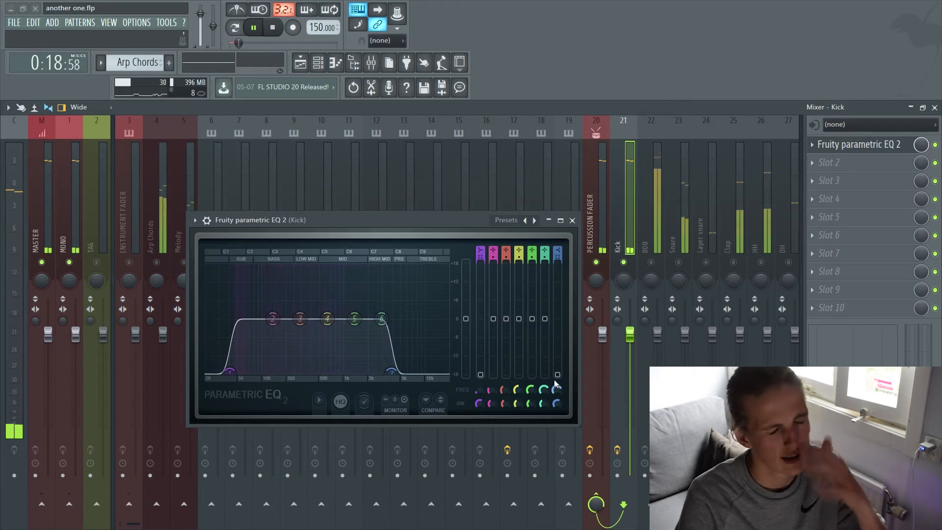
key(space)
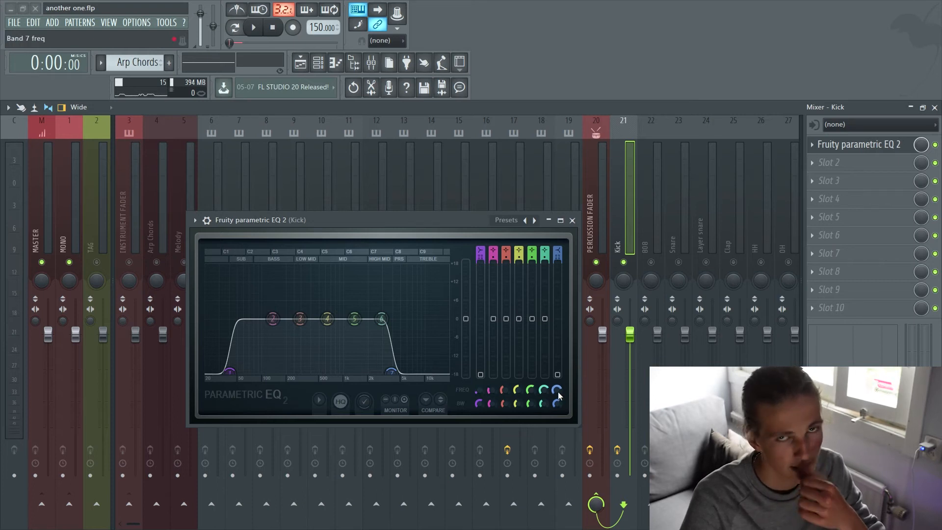
Step: Play the Kick while sweeping band 7's high cut, and set its cutoff slightly above 10 kHz
mouse_move(398, 371)
mouse_down()
mouse_move(426, 372)
mouse_move(416, 371)
mouse_up()
key(space)
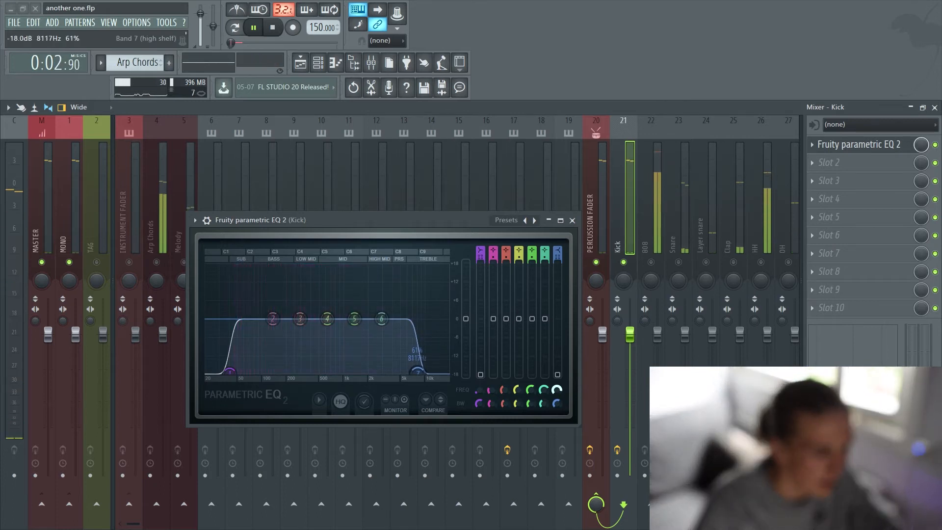
drag(416, 371, 389, 371)
drag(558, 390, 557, 379)
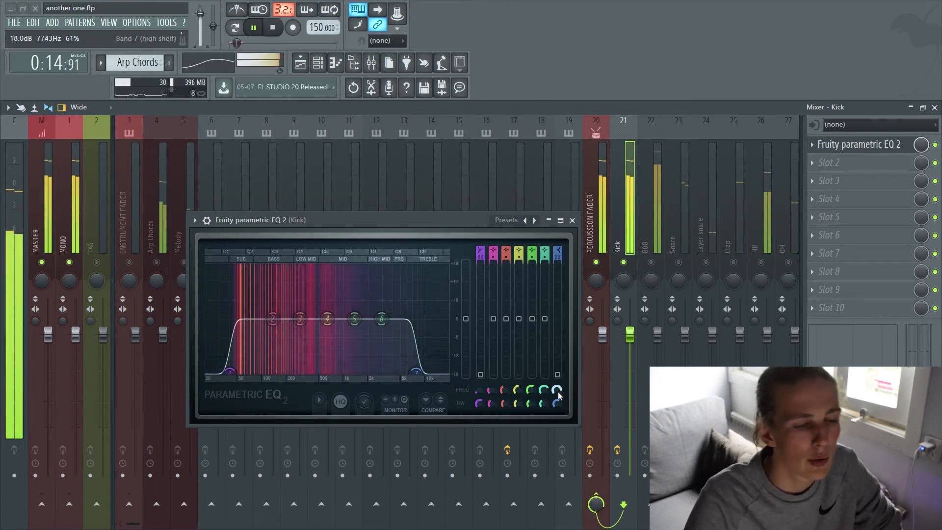
drag(558, 390, 557, 384)
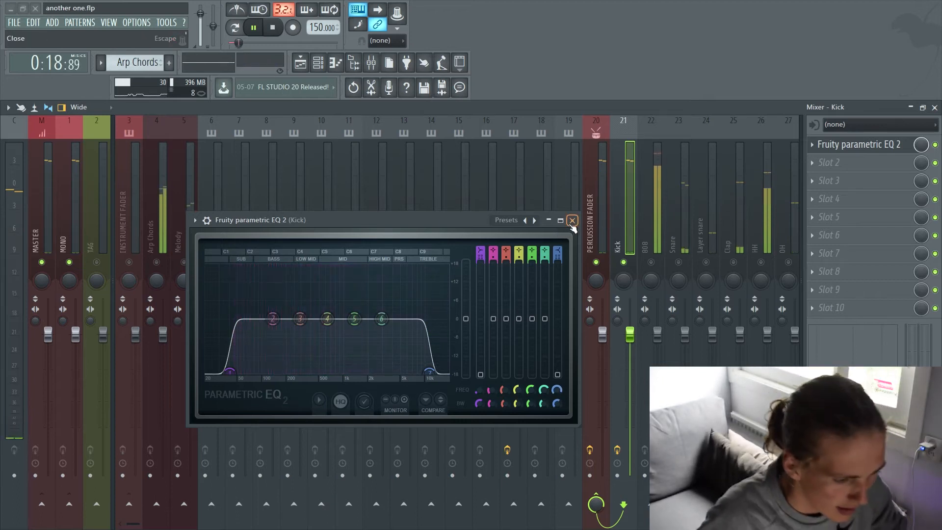
key(space)
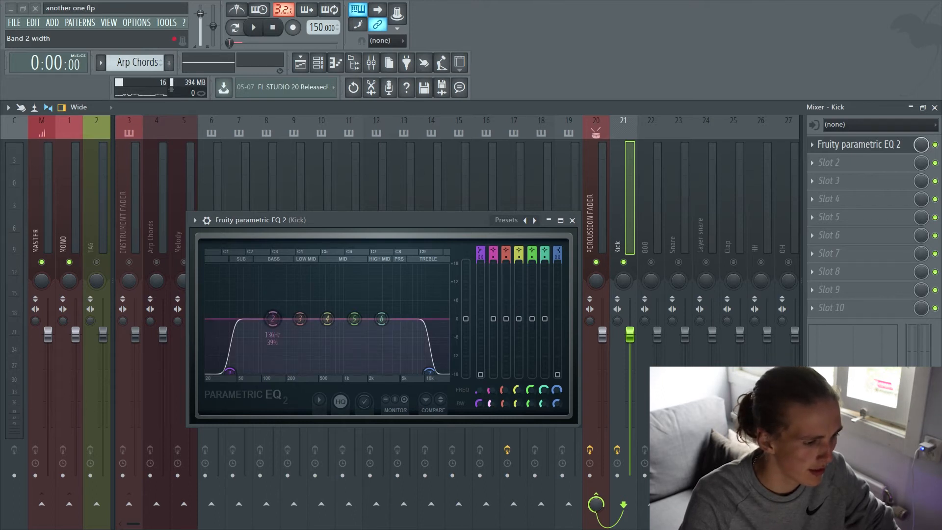
Step: Set the Kick's EQ band 2 to 61 Hz, lower its level to about -2 dB and adjust its bandwidth
mouse_move(492, 404)
mouse_down()
mouse_move(492, 392)
mouse_move(492, 402)
mouse_up()
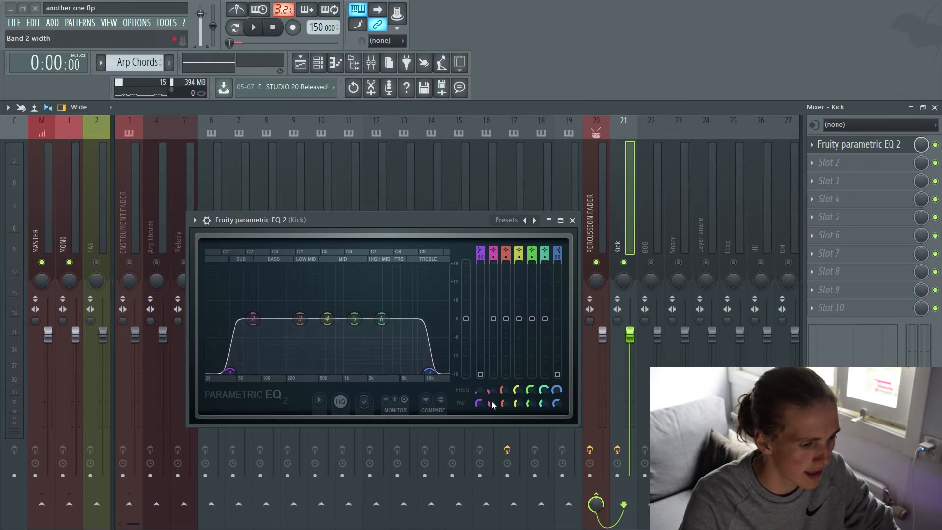
drag(492, 392, 492, 395)
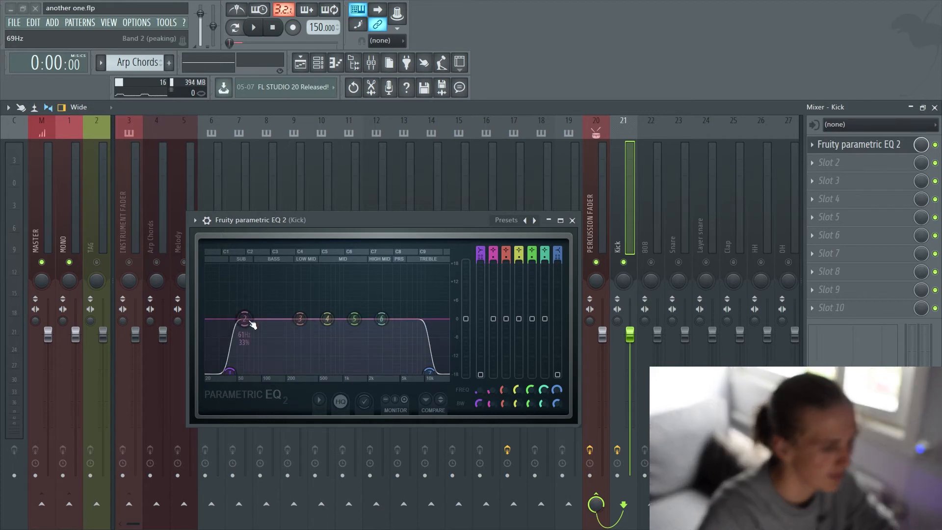
drag(493, 318, 493, 324)
drag(492, 403, 492, 411)
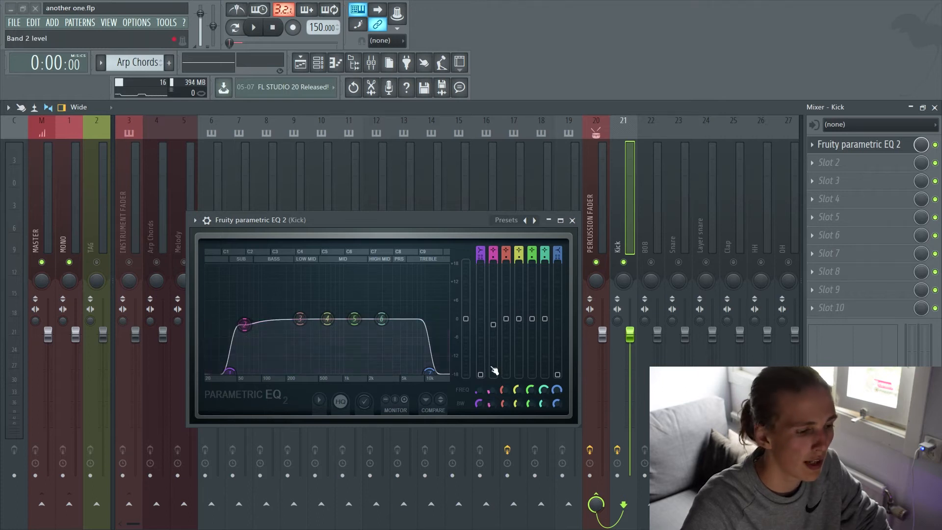
Step: Fine-tune the level and bandwidth of the Kick's band 2 cut while listening to playback
key(space)
drag(495, 332, 494, 324)
mouse_move(490, 404)
mouse_down()
mouse_move(491, 386)
mouse_move(492, 405)
mouse_up()
key(space)
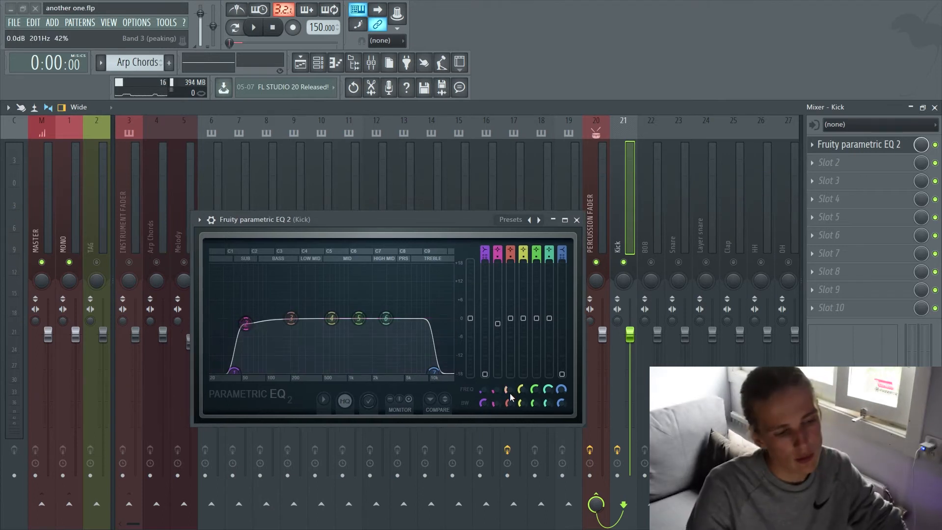
Step: Place the Kick's EQ band 3 at 217 Hz with a narrower bandwidth and boost it by about 2 dB
drag(511, 400, 510, 403)
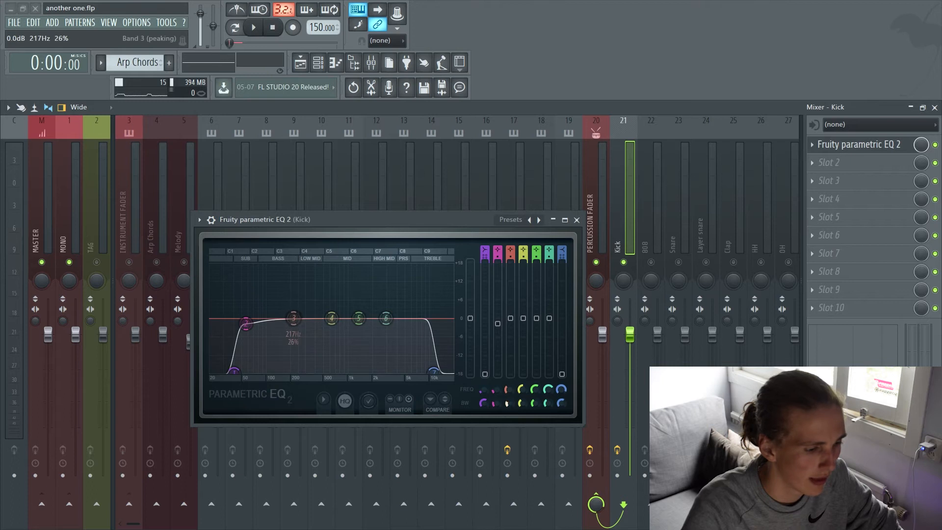
drag(293, 317, 293, 311)
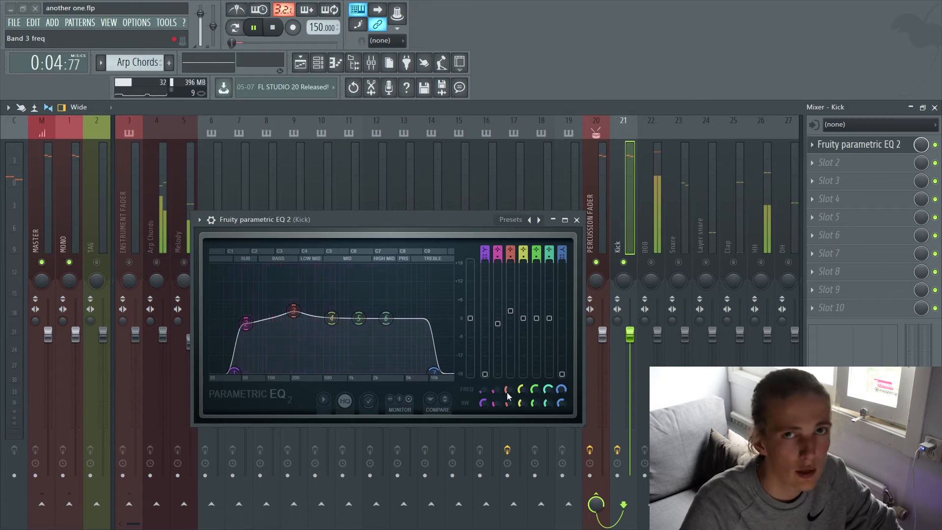
key(space)
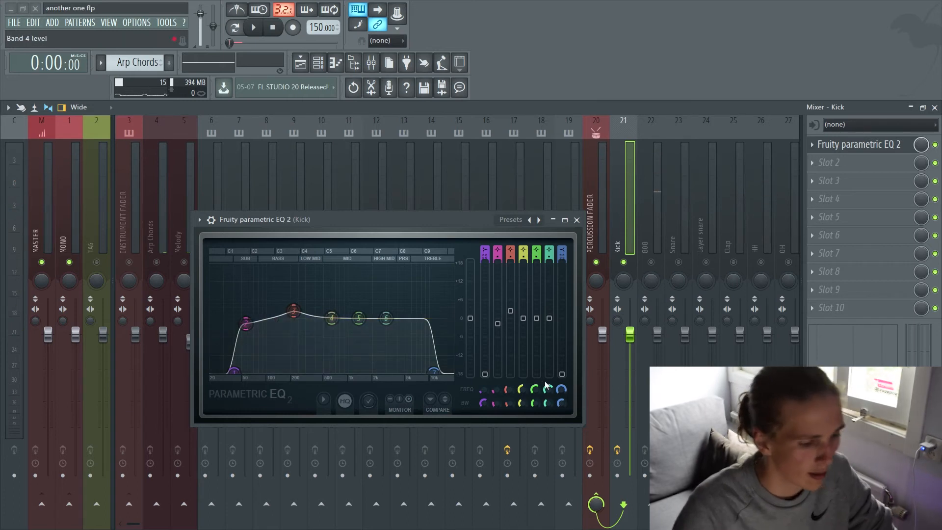
Step: Retune the Kick's band 3 boost to about 320 Hz during playback, undo the accidental knob tweak, and slightly reduce the boost
key(space)
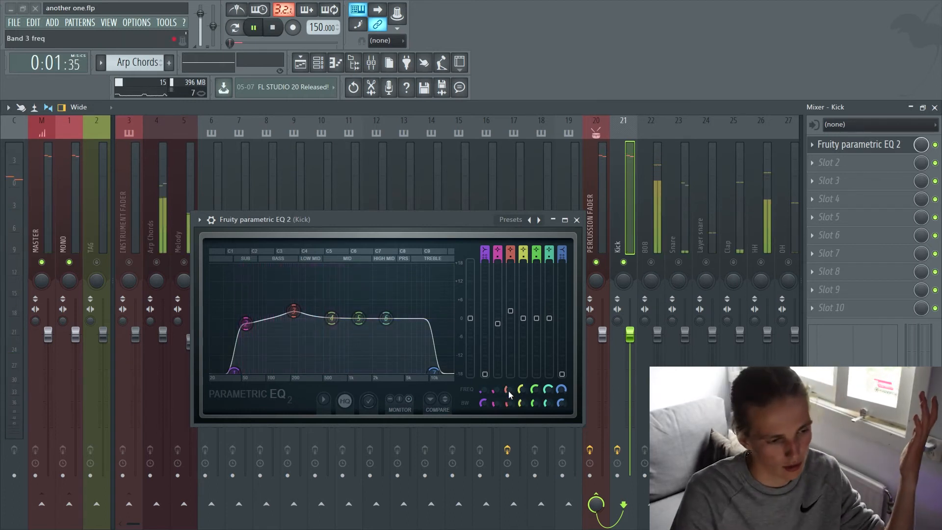
mouse_move(509, 394)
mouse_down()
mouse_move(509, 410)
mouse_move(509, 390)
mouse_up()
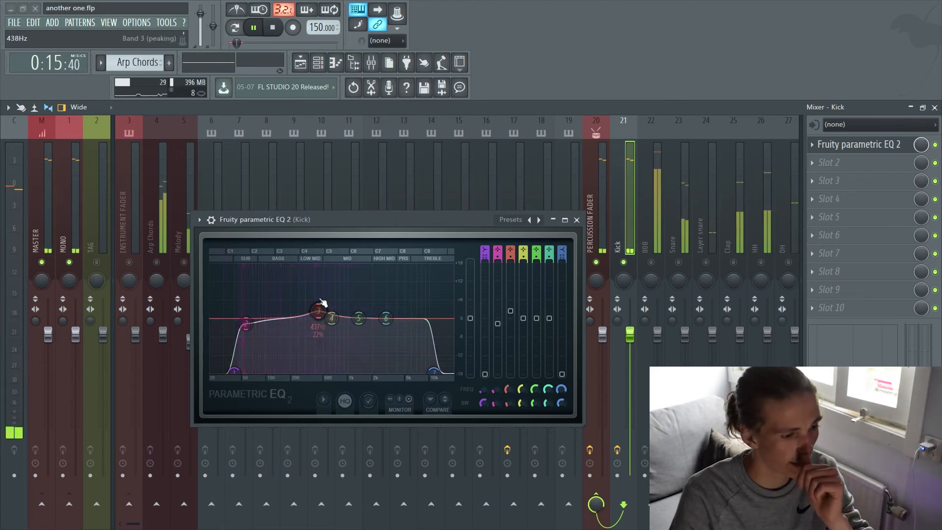
drag(495, 390, 496, 392)
key(ctrl+z)
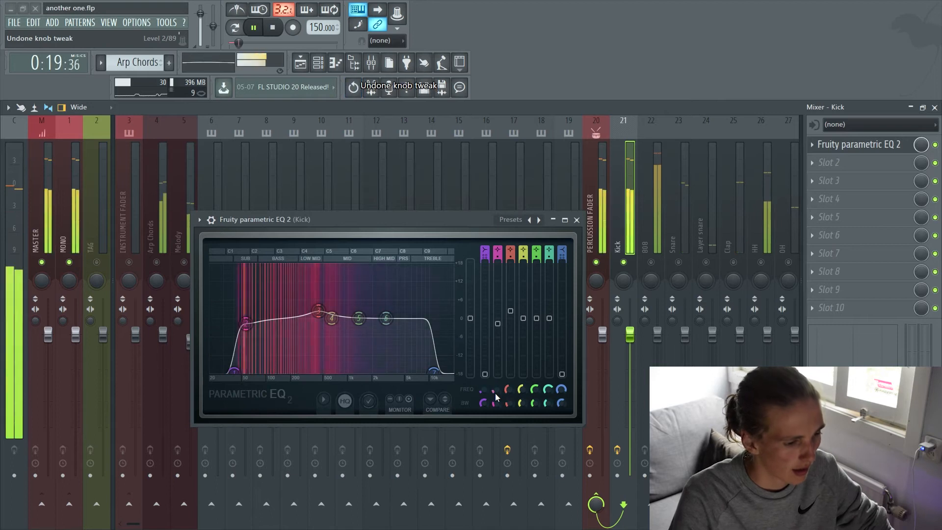
drag(508, 390, 508, 395)
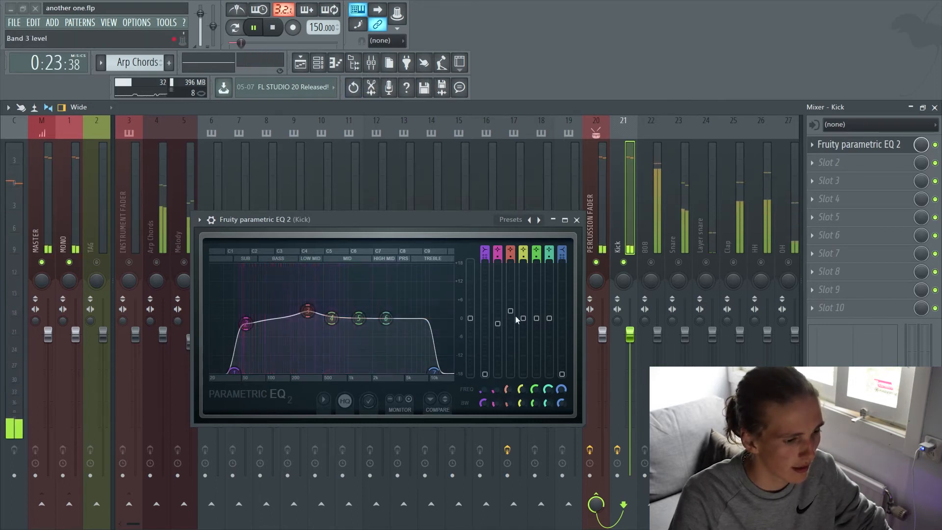
drag(510, 310, 511, 313)
key(space)
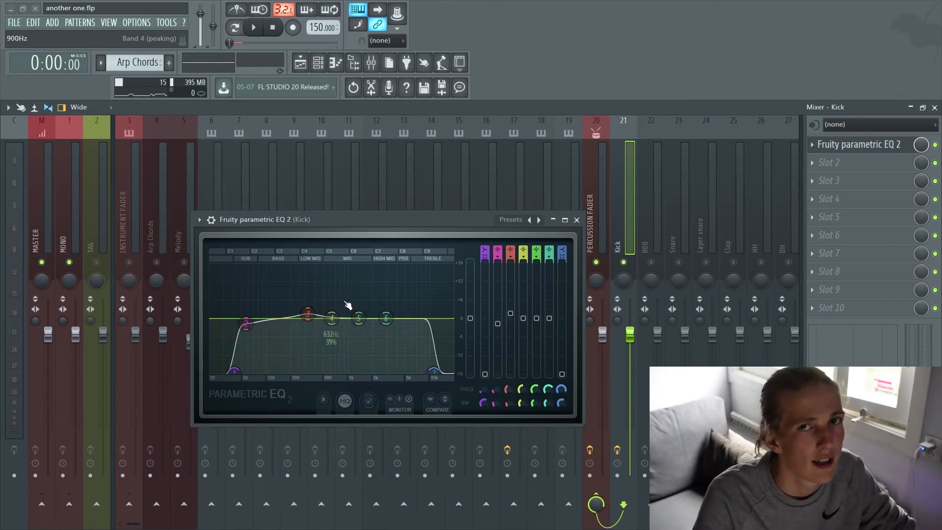
Step: On the 808's EQ, set band 2 to 56 Hz with 17% bandwidth, boost it by 1.1 dB and play the result
click(657, 268)
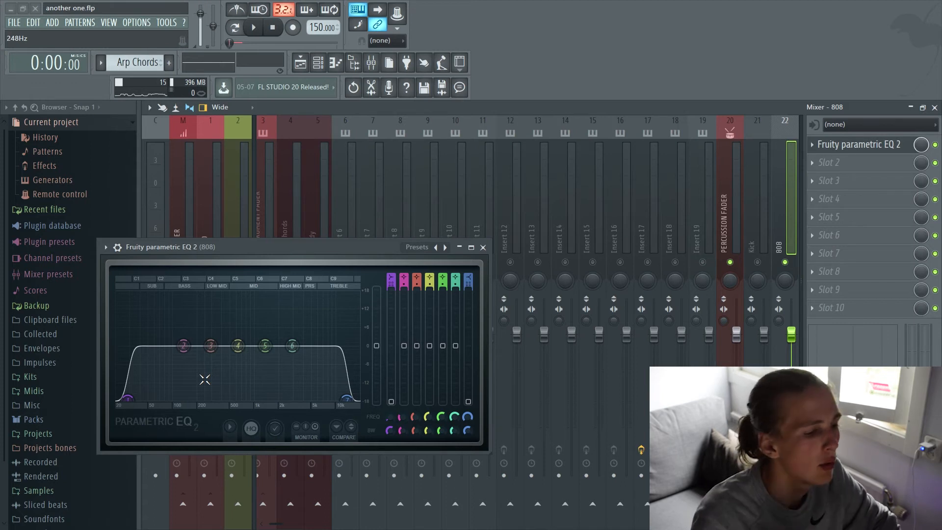
click(403, 432)
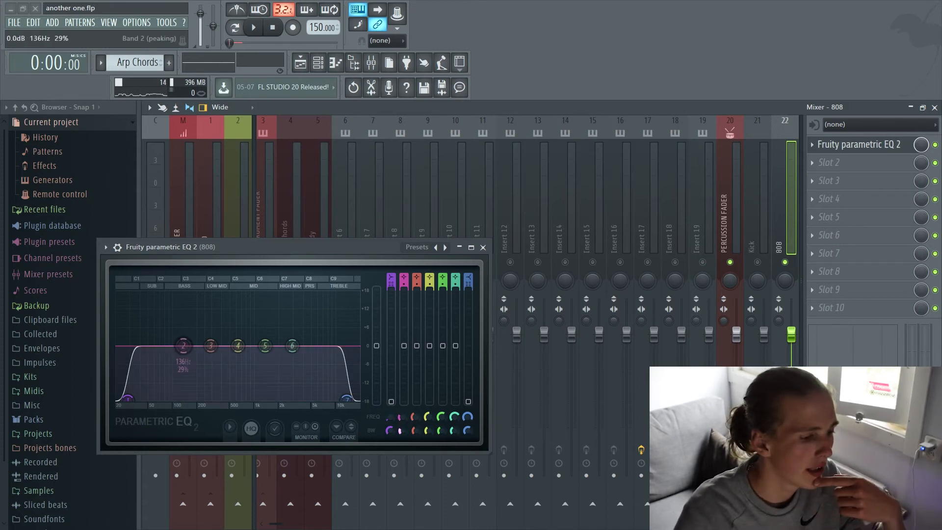
mouse_move(403, 418)
mouse_down()
mouse_move(403, 435)
mouse_move(402, 420)
mouse_up()
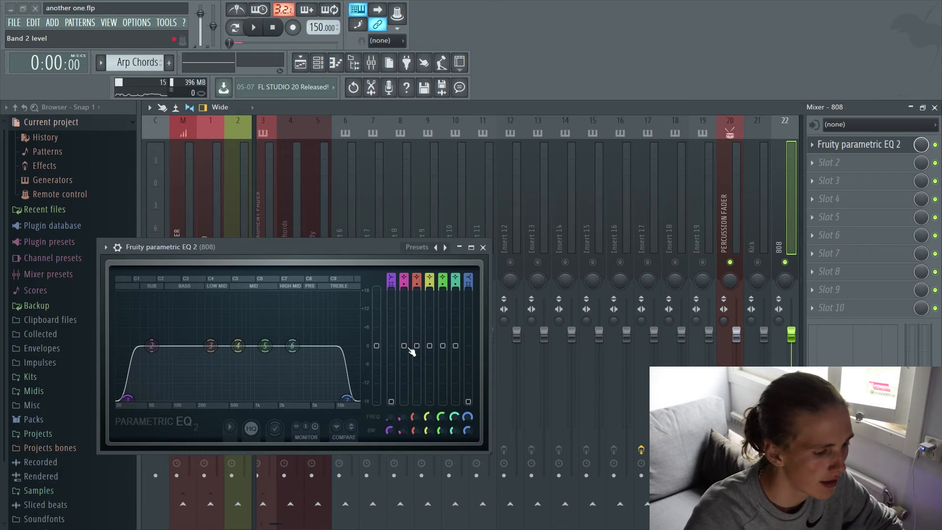
drag(409, 349, 404, 342)
key(space)
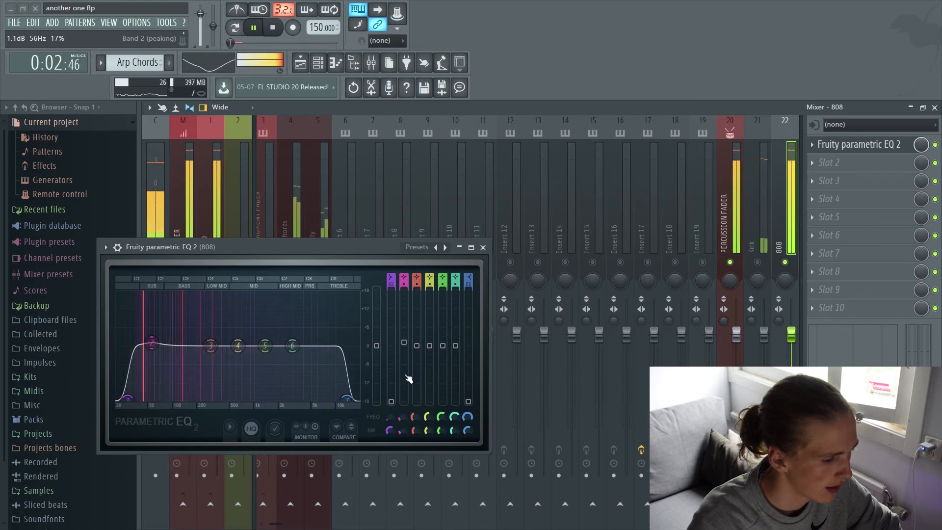
Step: Select the PERCUSSION FADER track and open the slot options of its WaveShell-VST3 9.2 effect
click(731, 175)
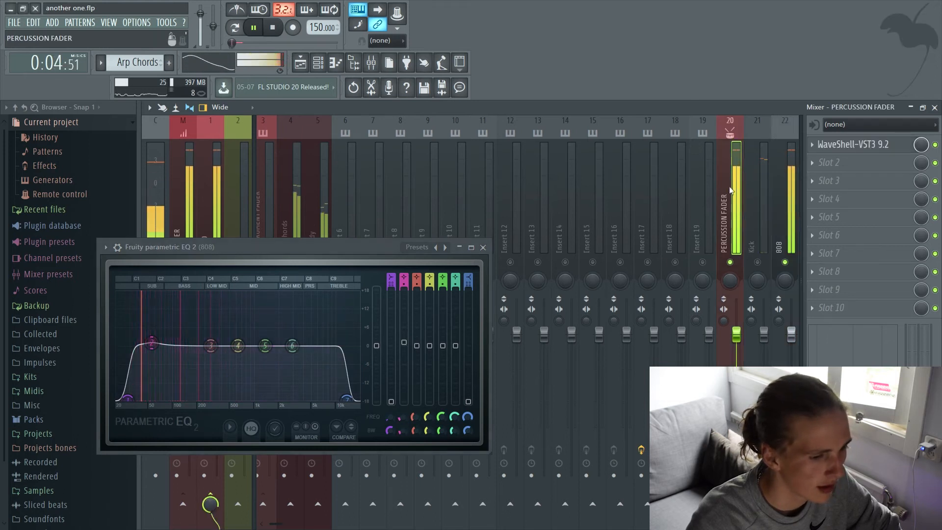
click(812, 145)
mouse_move(829, 163)
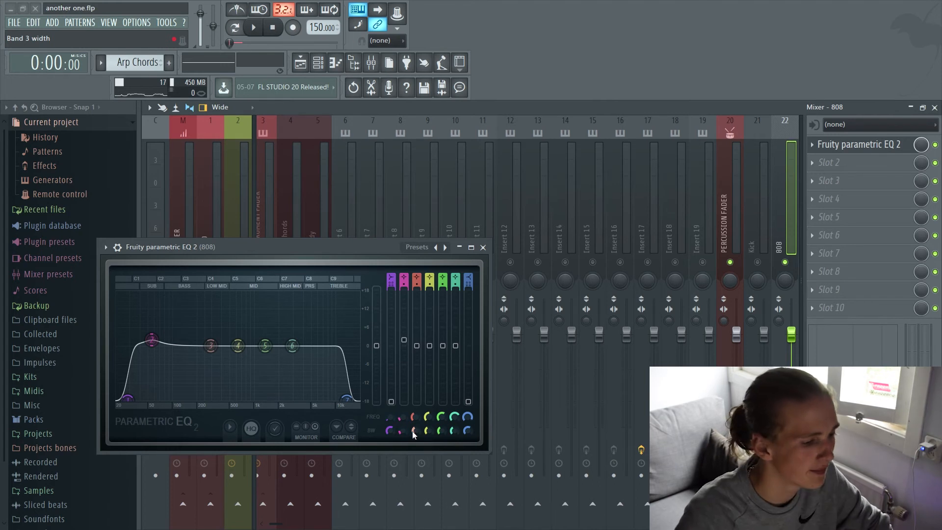
Step: Cut the 808's EQ band 3 by 2.5 dB at 233 Hz during playback, stop, and hide the browser
key(space)
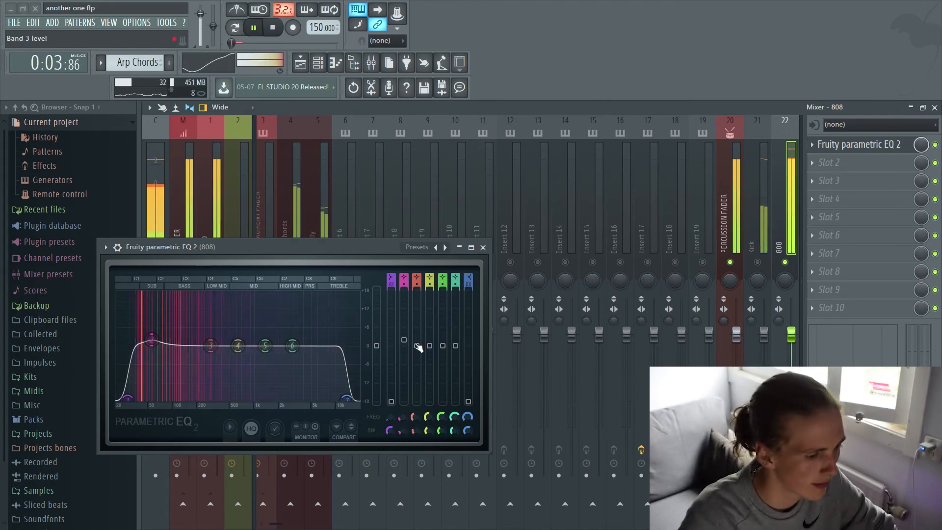
drag(416, 416, 415, 422)
drag(417, 346, 417, 353)
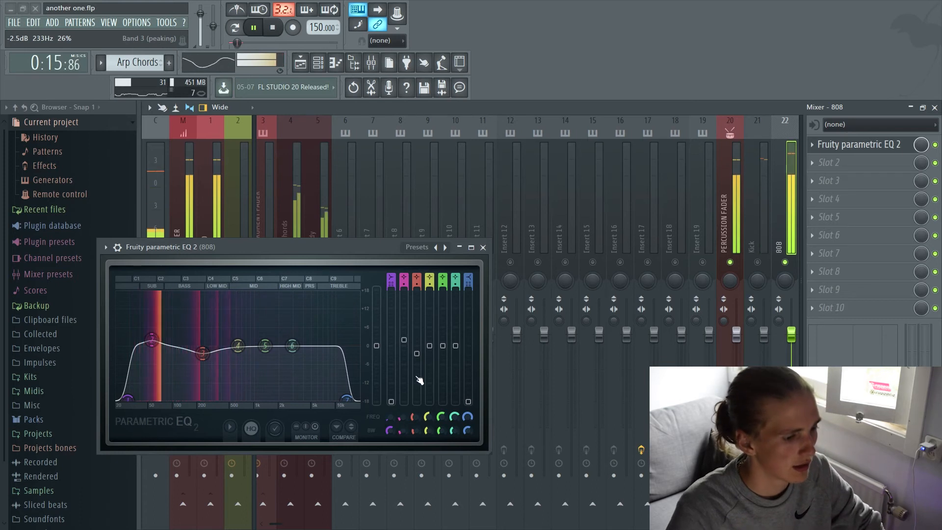
key(space)
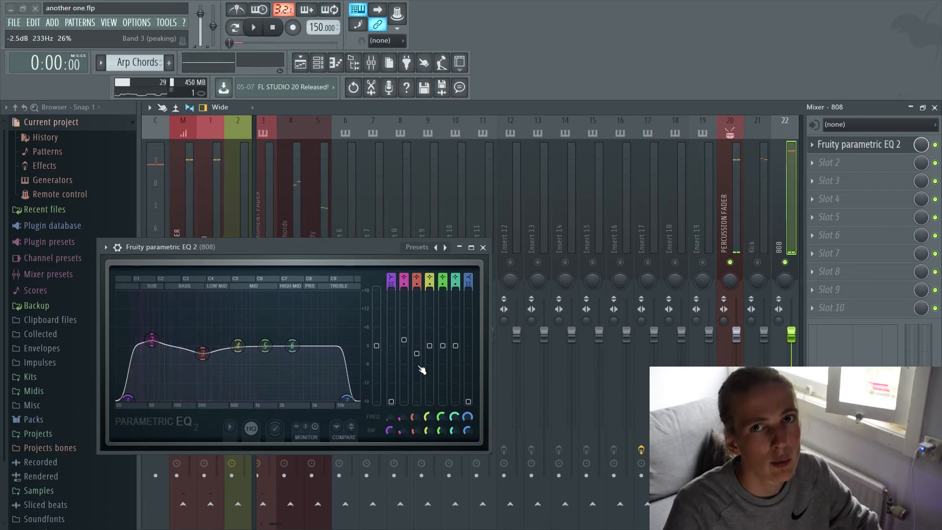
click(364, 64)
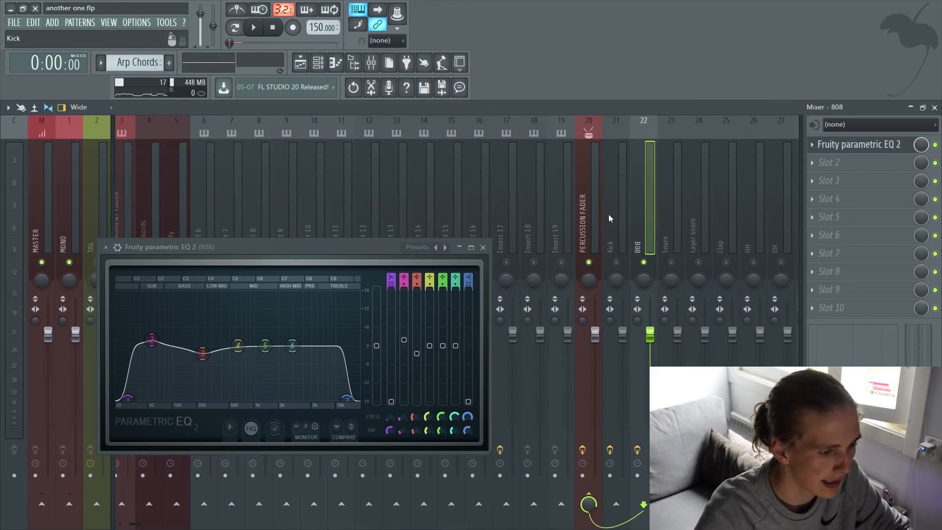
Step: Select the Kick track and open its Fruity parametric EQ 2 alongside the 808's EQ
click(105, 247)
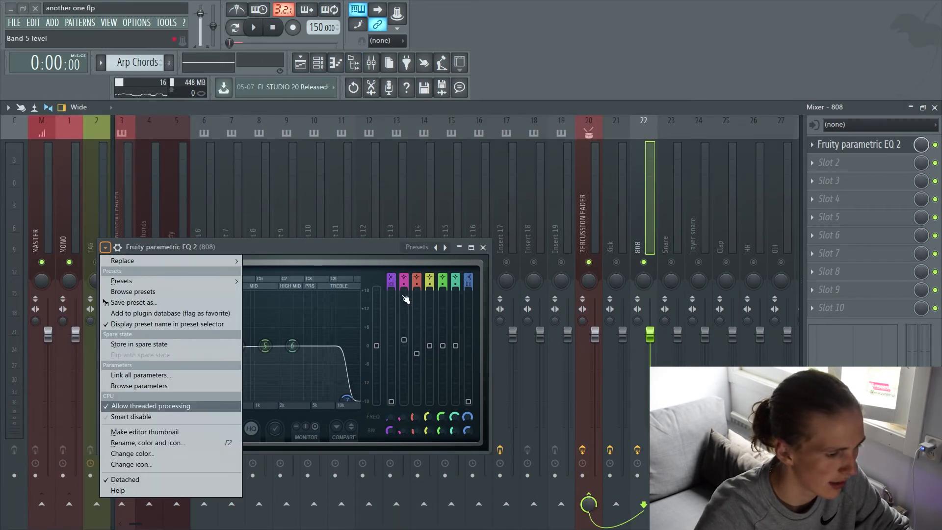
click(617, 191)
click(617, 190)
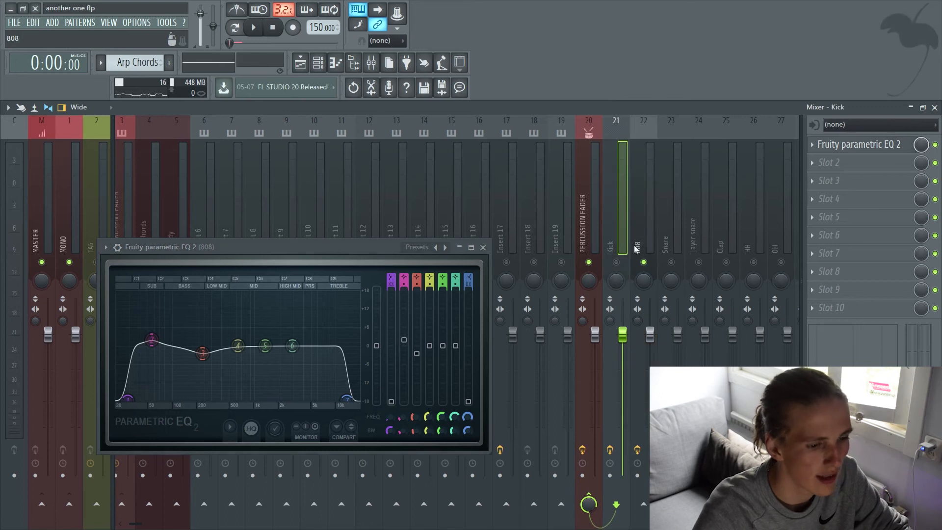
click(835, 146)
click(199, 220)
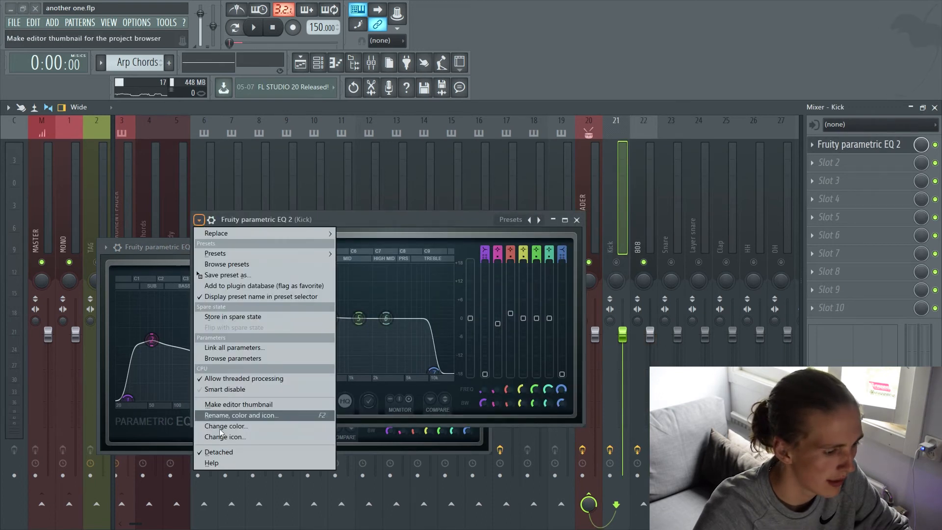
click(357, 216)
Step: Arrange the two EQ windows for comparison, with the Kick's EQ directly above the 808's
drag(358, 216, 356, 170)
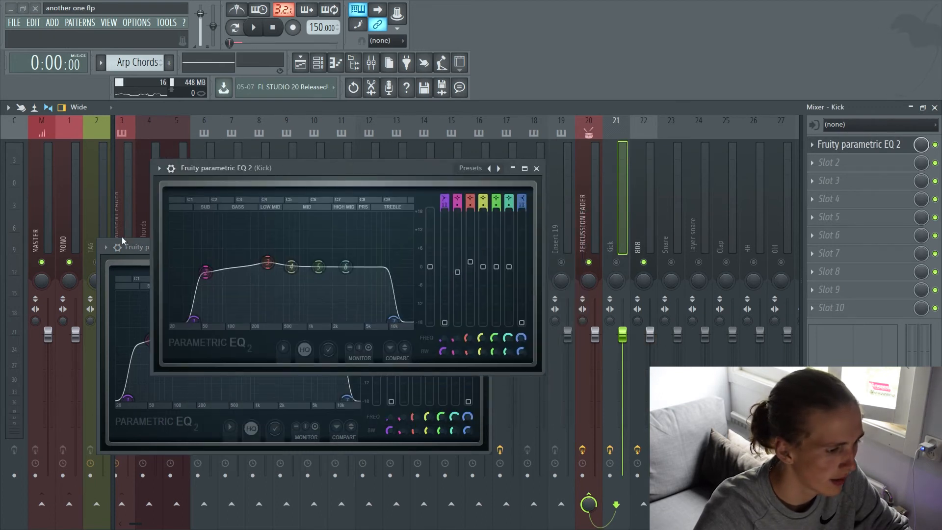
click(106, 246)
click(288, 257)
drag(288, 255, 426, 345)
drag(334, 170, 401, 110)
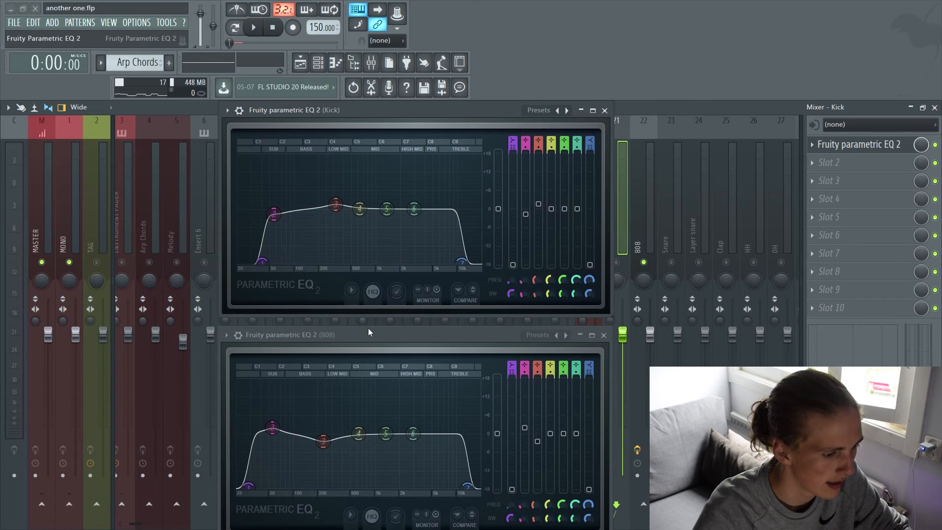
drag(368, 327, 372, 304)
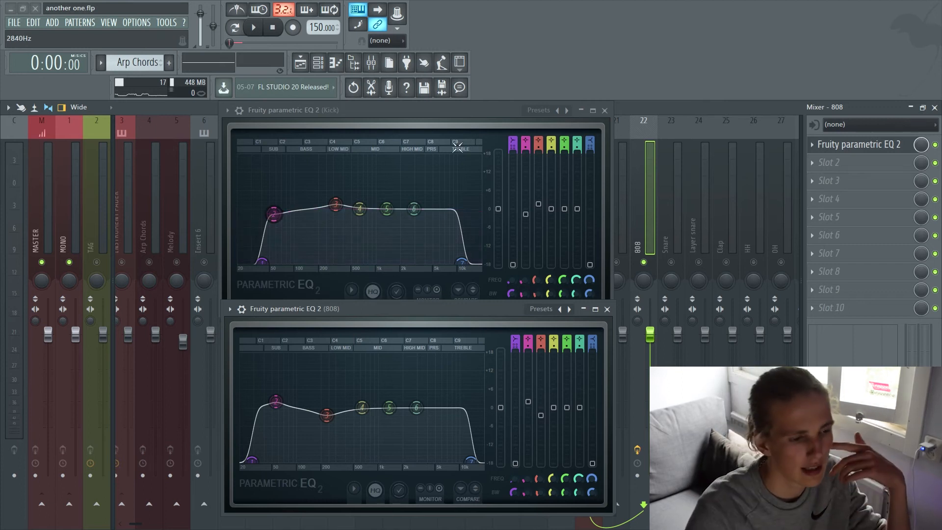
Step: Close the Kick and 808 EQ windows and inspect the Layer snare and Clap tracks in the mixer
click(605, 111)
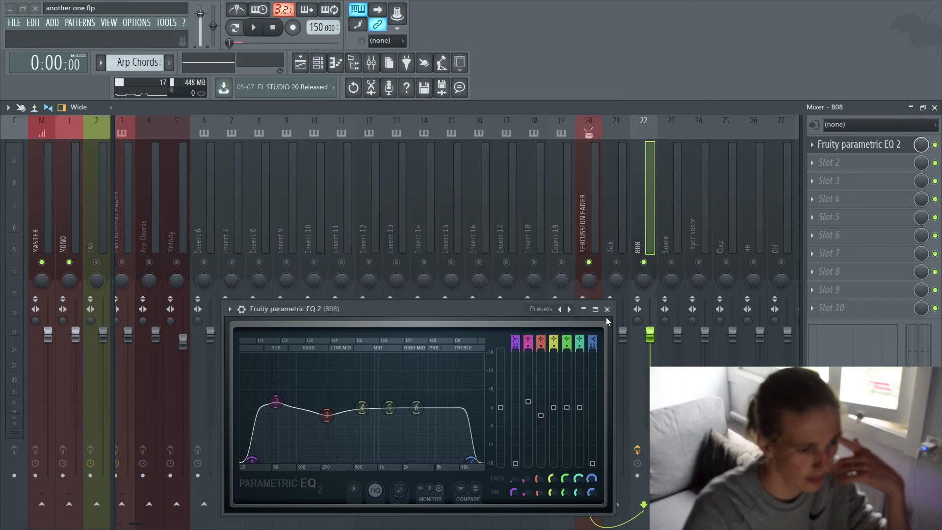
click(606, 309)
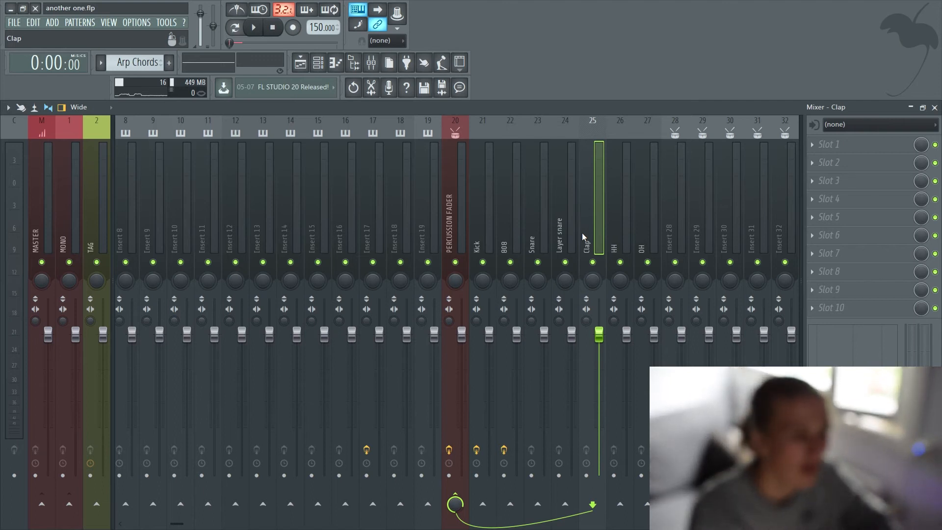
click(563, 241)
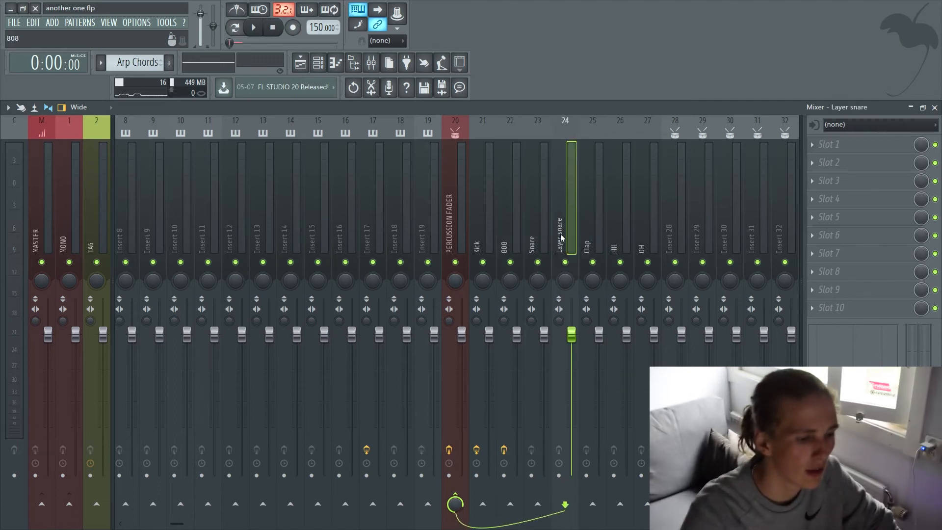
click(599, 236)
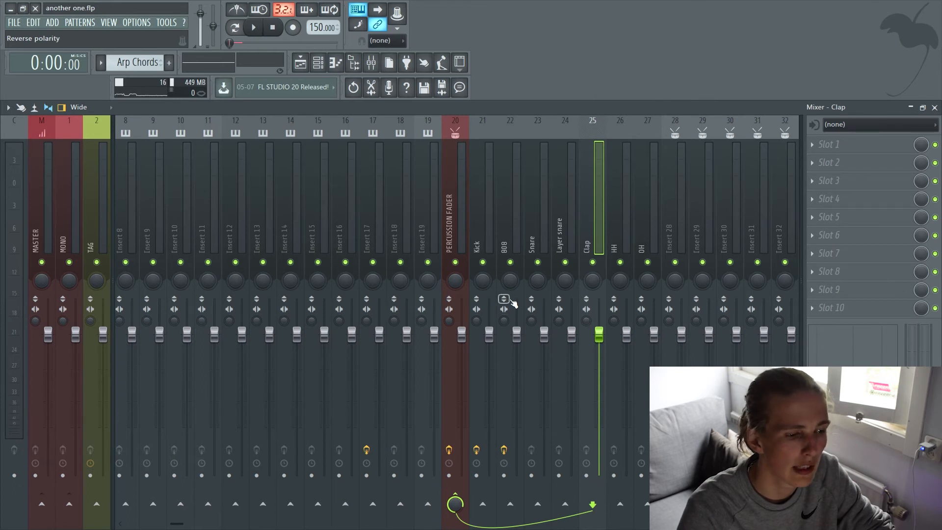
click(562, 225)
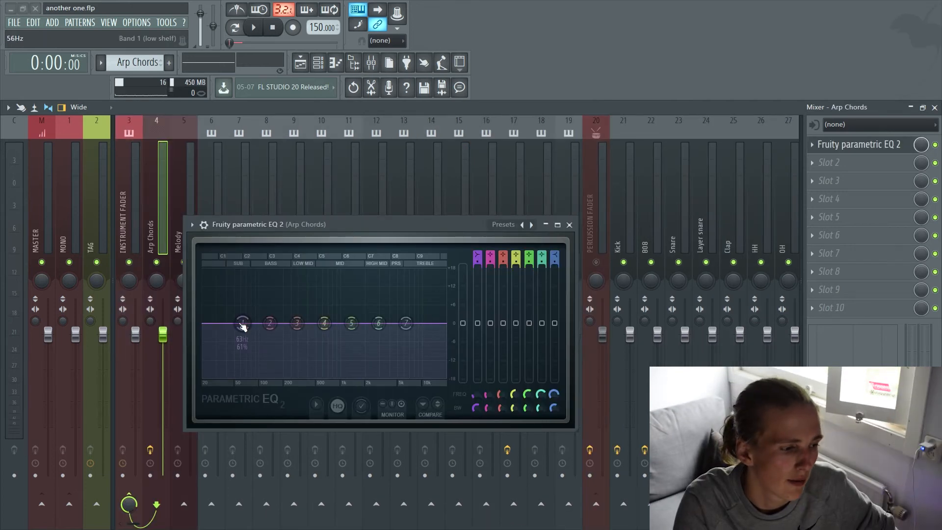
Step: Solo the Arp Chords track, audition it in playback, and set its EQ band 4 to 30% bandwidth
key(space)
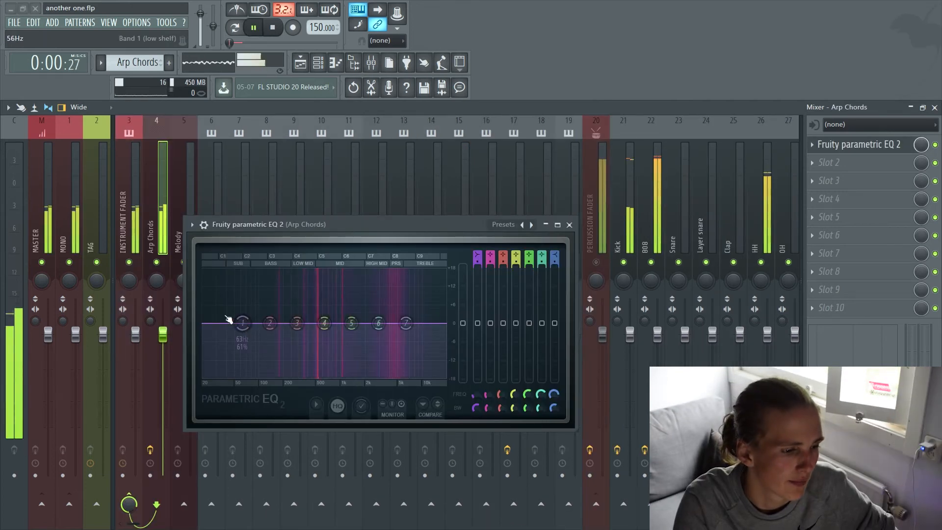
right_click(161, 264)
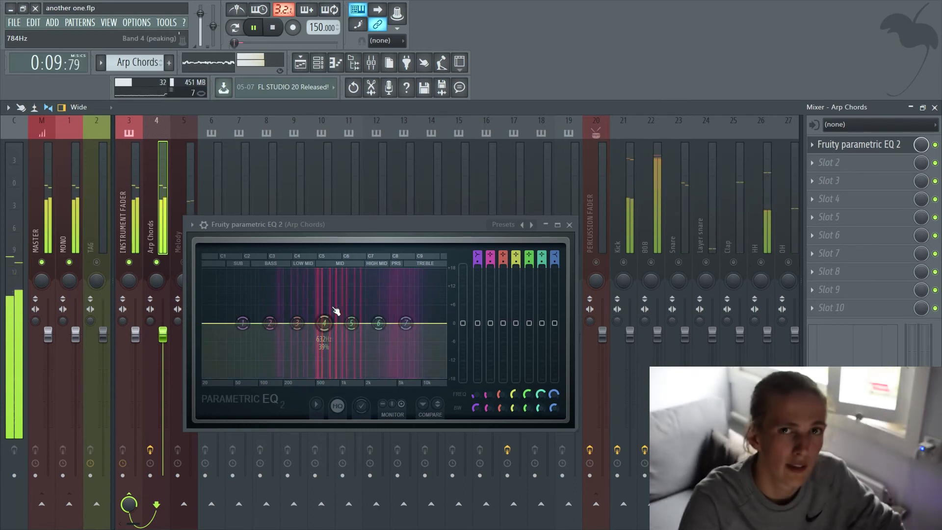
key(space)
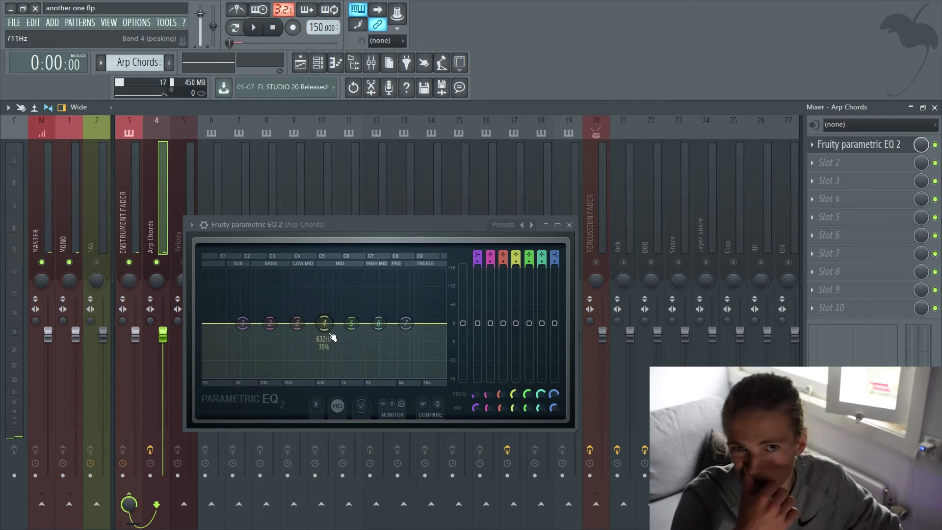
key(space)
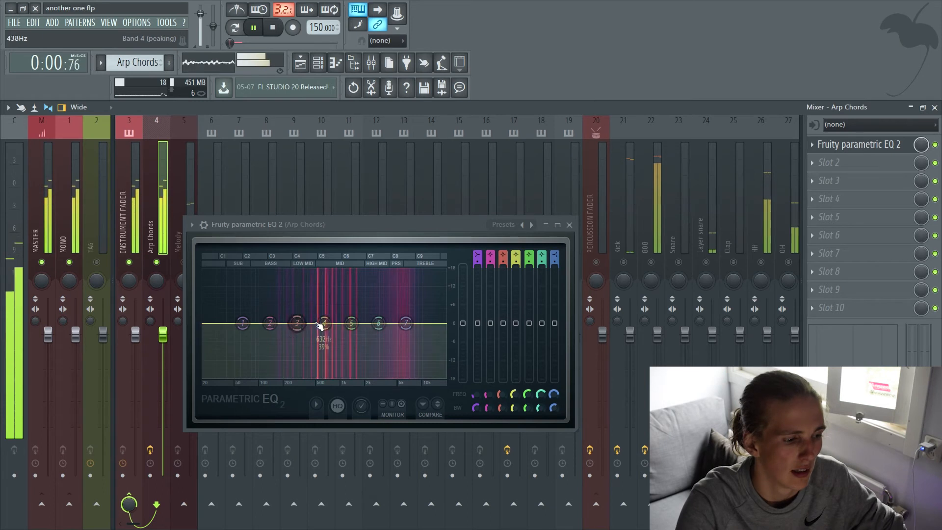
key(space)
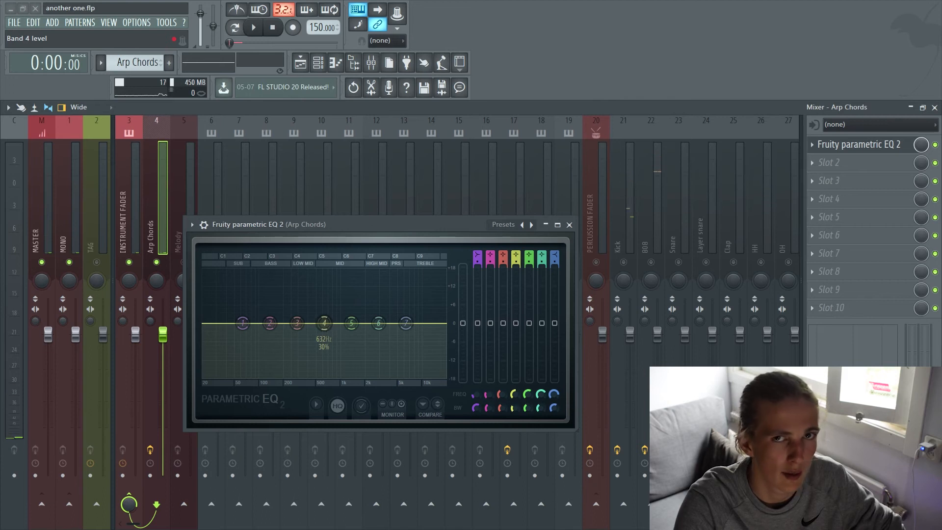
Step: During playback, try an 18 dB cut on the Arp Chords' band 4 at 632 Hz and replace it with a slight boost
key(space)
drag(516, 323, 516, 379)
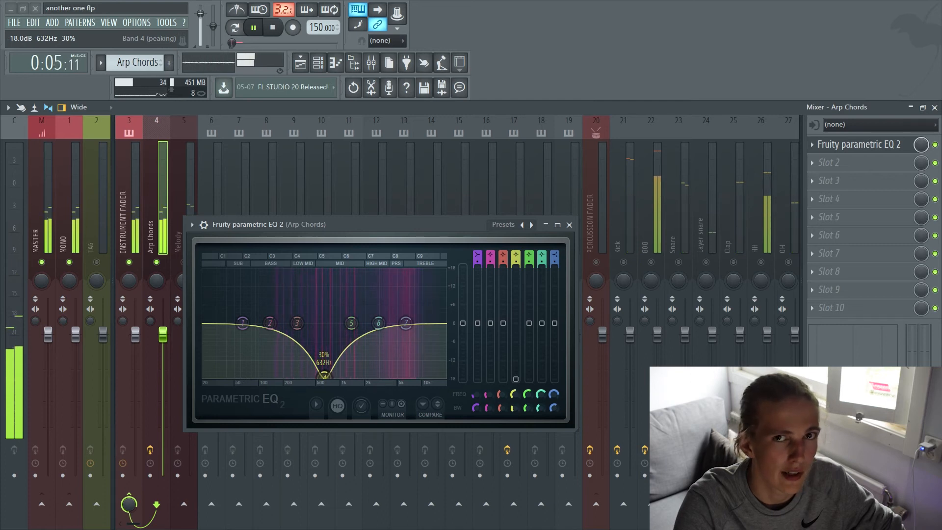
drag(324, 375, 327, 318)
key(space)
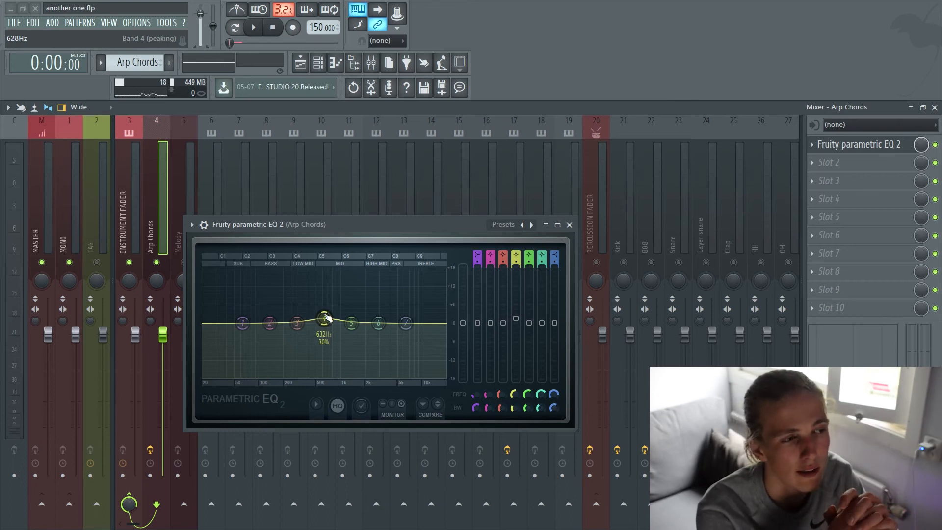
Step: Set the Arp Chords' EQ band 1 to Steep 8 order and pull it fully down as a low cut
right_click(242, 323)
mouse_move(261, 365)
click(294, 364)
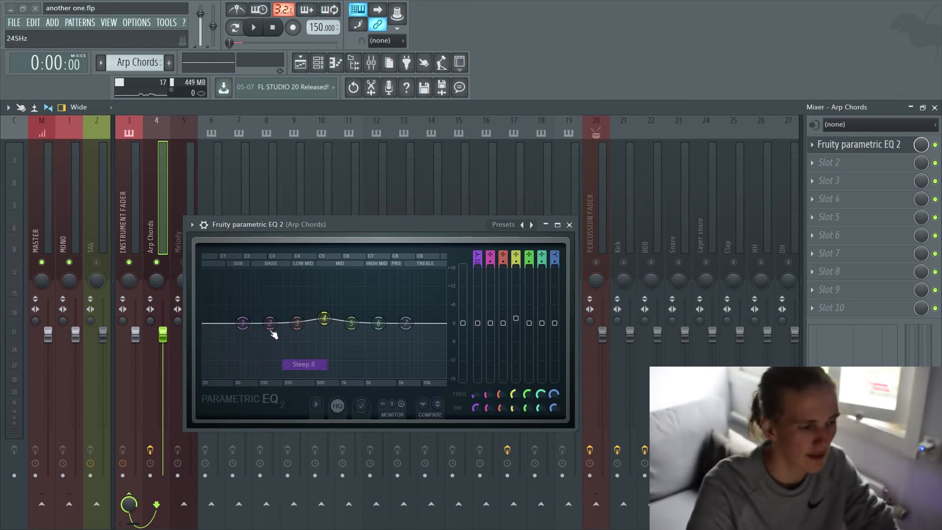
drag(242, 323, 298, 376)
Step: Make the Arp Chords' EQ band 7 a steep high cut around 3 kHz, pulled fully down
right_click(409, 323)
mouse_move(427, 365)
click(464, 364)
drag(406, 323, 378, 377)
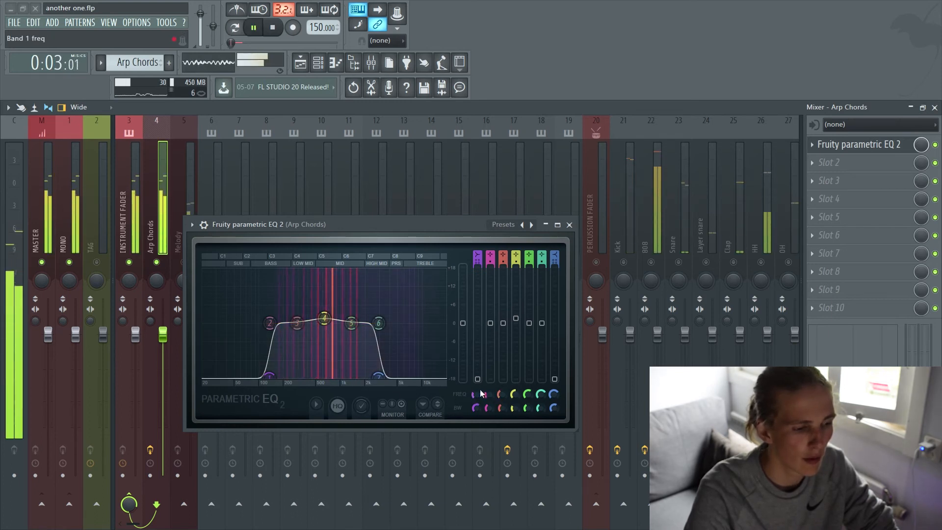
Step: Sweep the Arp Chords' low cut up past 530 Hz during playback, and bring it back to just under 200 Hz
drag(476, 399, 476, 365)
key(space)
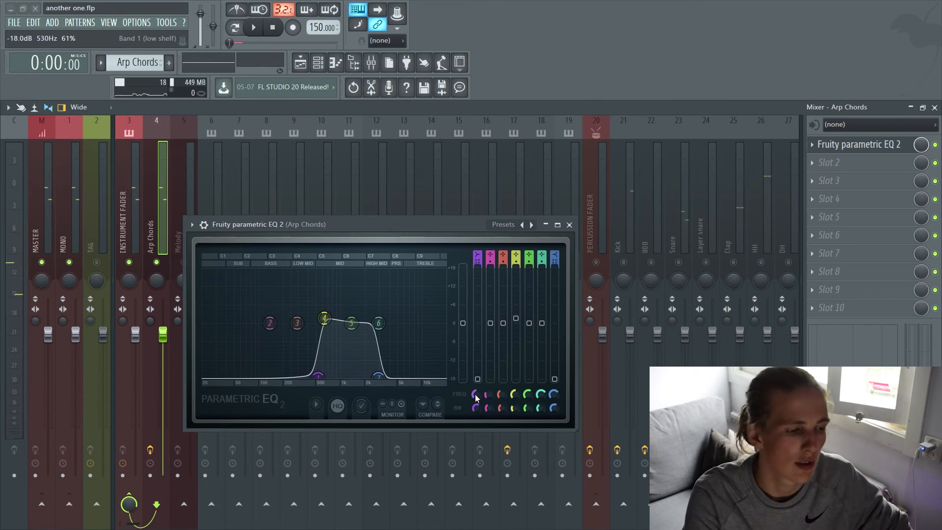
key(space)
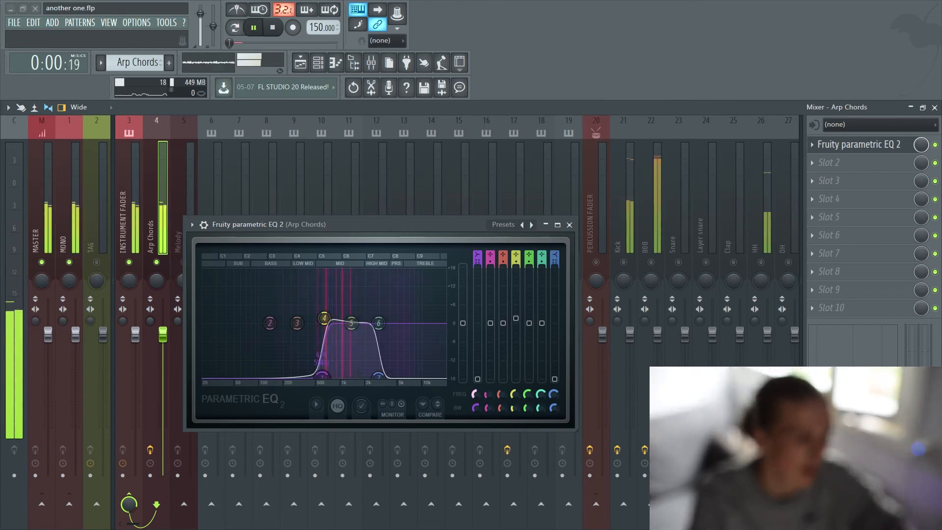
drag(475, 395, 475, 416)
key(space)
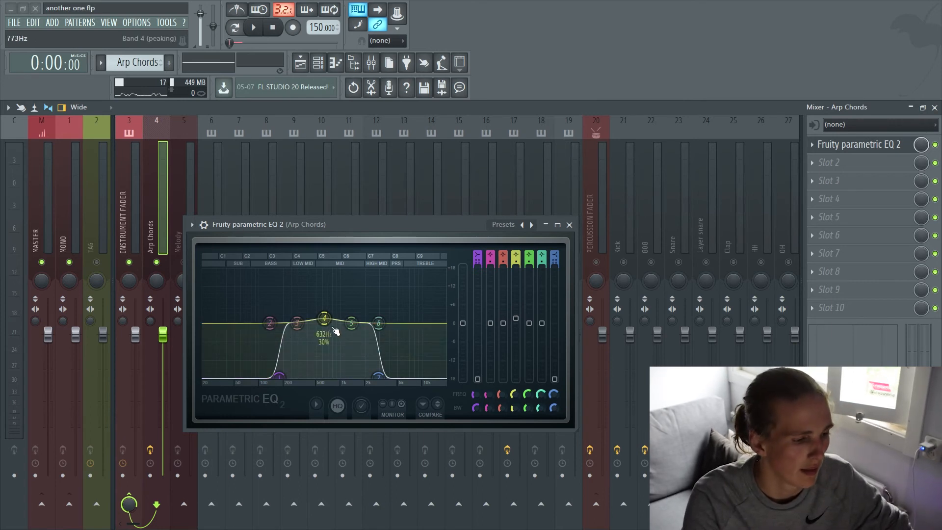
Step: Try the Arp Chords' high cut at 2853 Hz, and raise it above 10 kHz during playback
key(space)
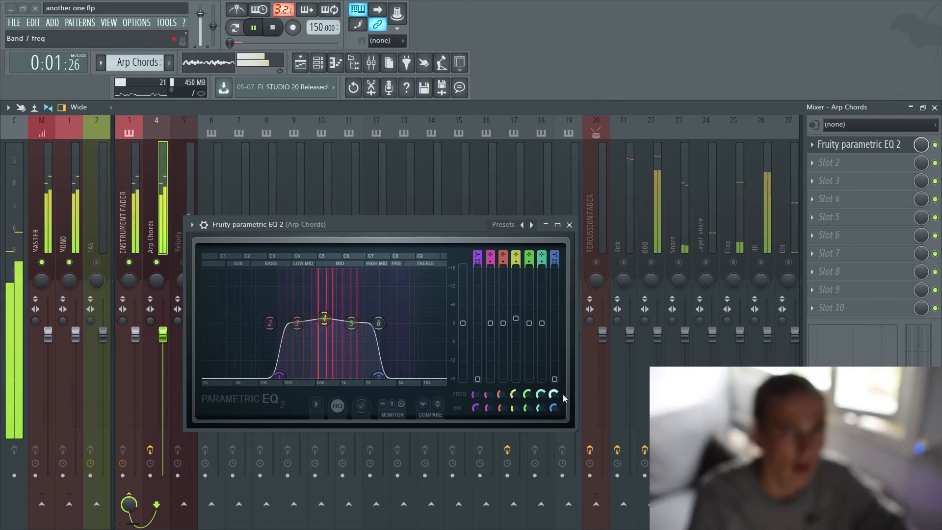
key(space)
drag(554, 394, 554, 398)
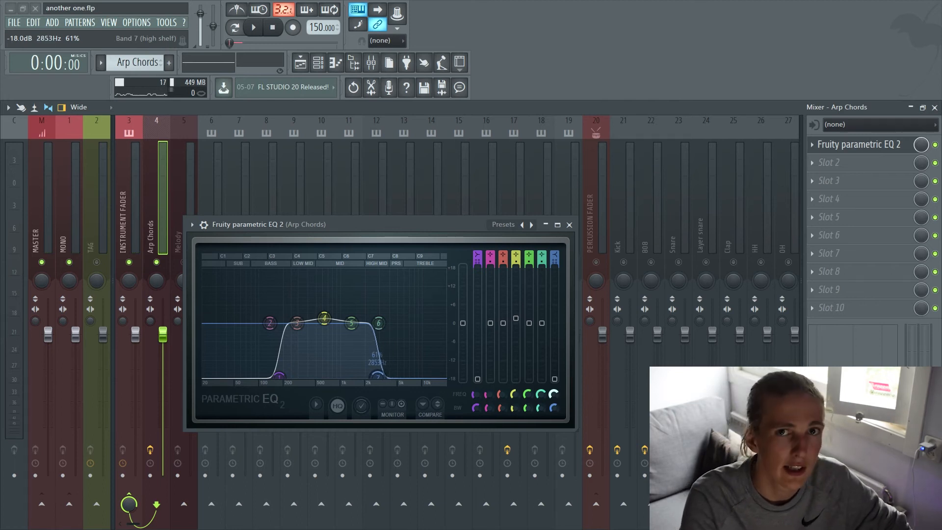
key(space)
drag(554, 400, 554, 393)
key(space)
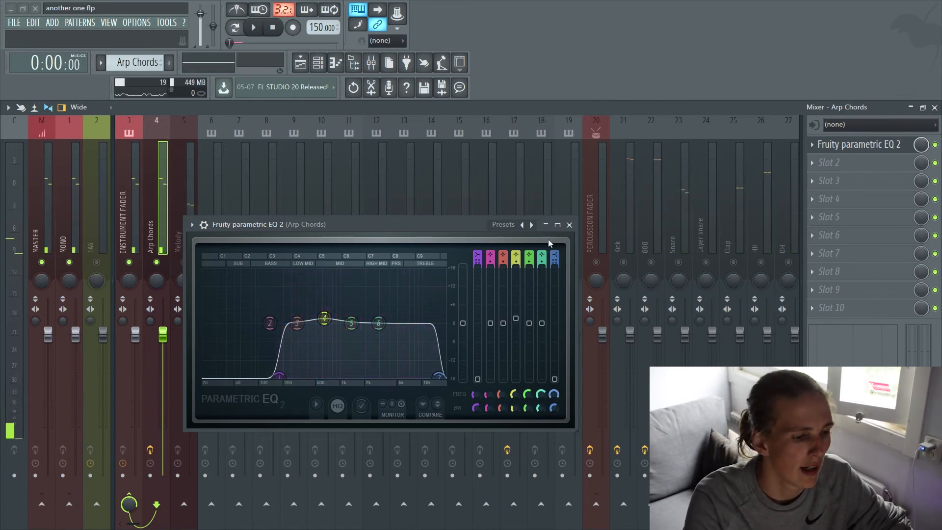
Step: Switch to the Melody track's EQ, make band 1 a steep low cut between 500 Hz and 1 kHz, and audition it
click(569, 225)
click(184, 263)
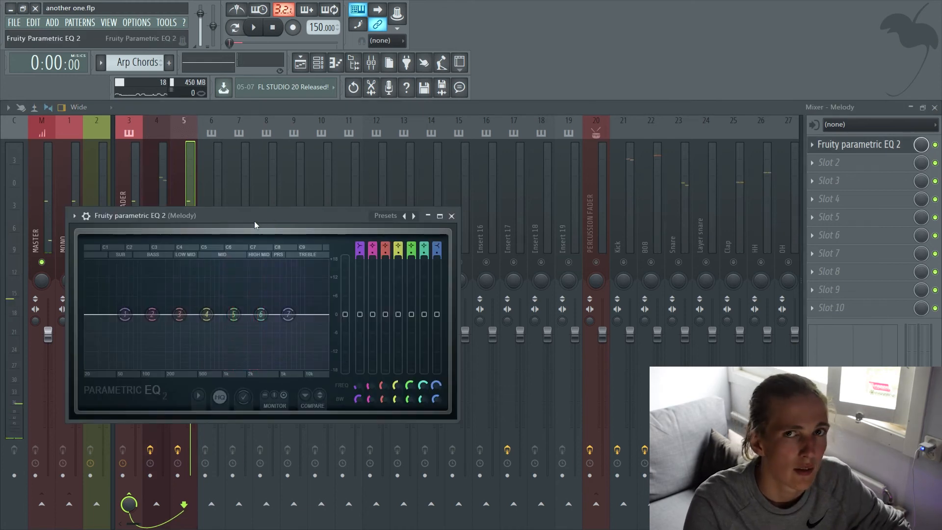
right_click(125, 315)
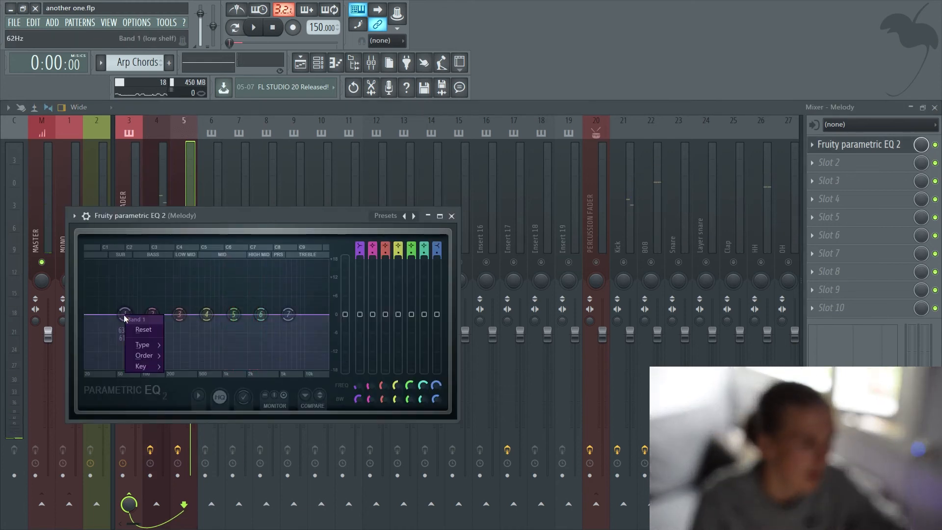
mouse_move(150, 359)
click(185, 356)
drag(126, 316, 214, 368)
key(space)
key(space)
Step: Make the Melody's EQ band 7 a steep high cut just under 5 kHz and audition it
right_click(289, 317)
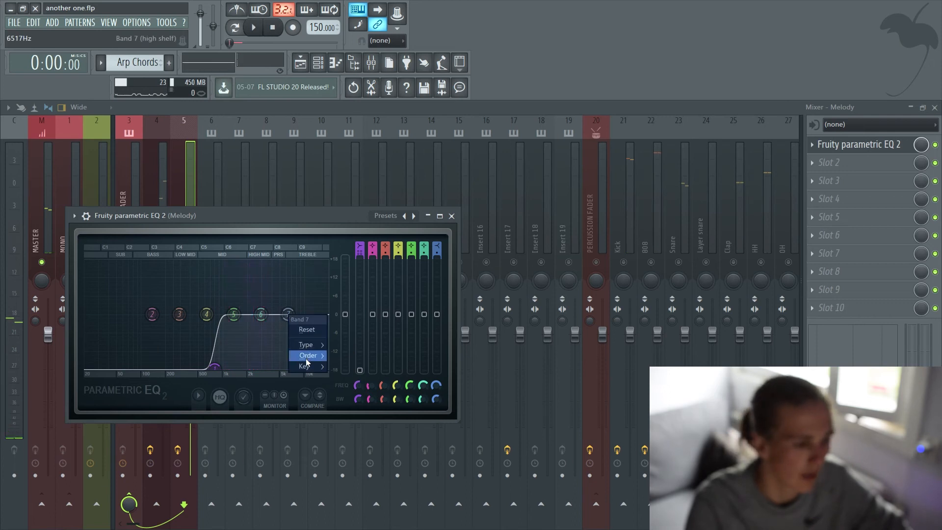
mouse_move(306, 348)
click(343, 357)
drag(292, 316, 278, 367)
key(space)
key(space)
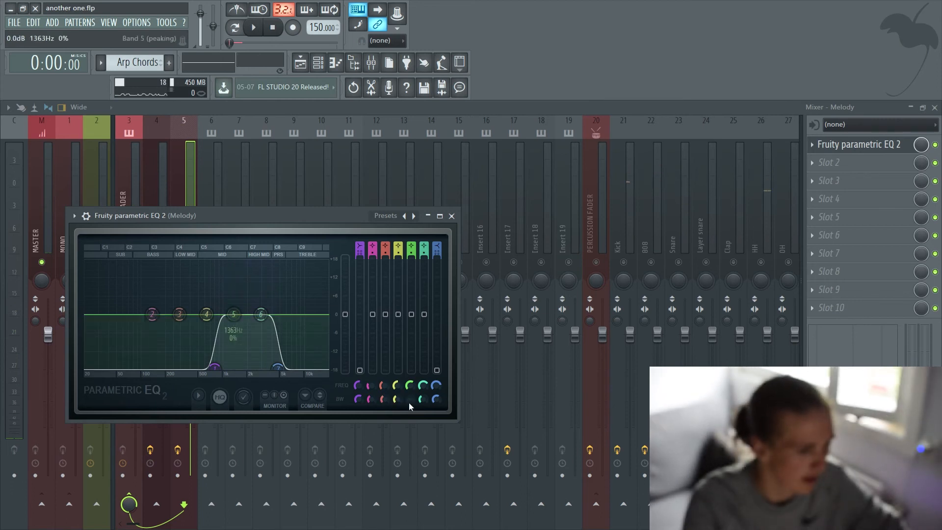
Step: Boost the Melody's EQ band 5 to 18 dB at 0% bandwidth and lower its frequency to around 1 kHz
drag(412, 313, 412, 290)
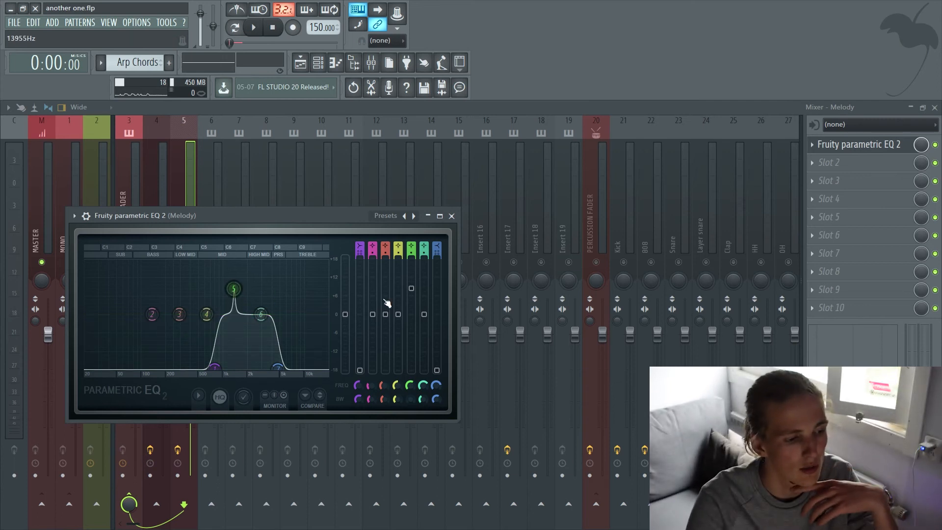
drag(411, 289, 412, 258)
drag(410, 385, 410, 391)
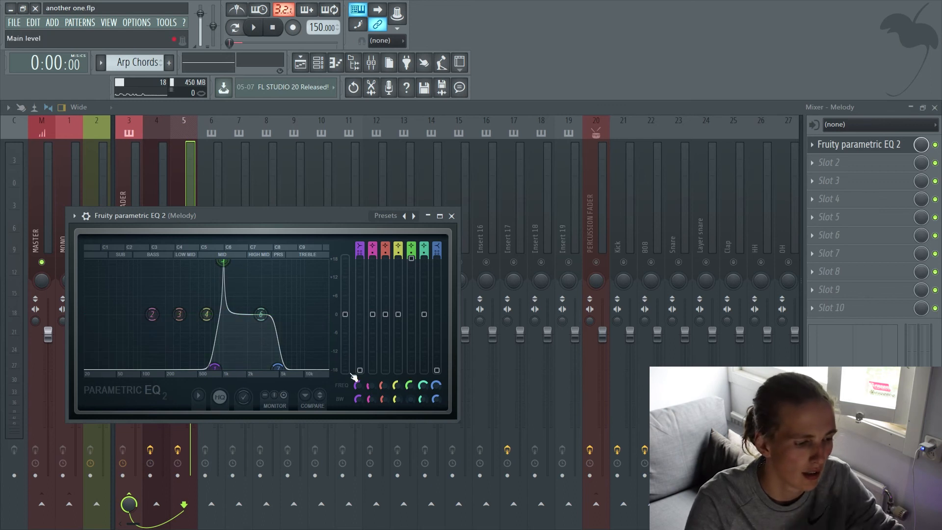
Step: Sweep the Melody's narrow band 5 boost up to 2604 Hz and back below 2 kHz, using playback to find resonances
key(space)
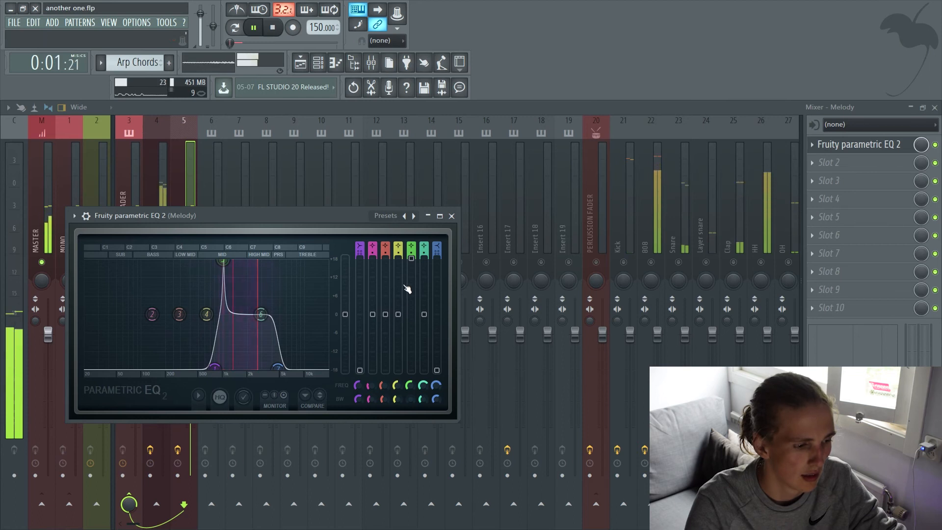
drag(413, 383, 413, 352)
key(space)
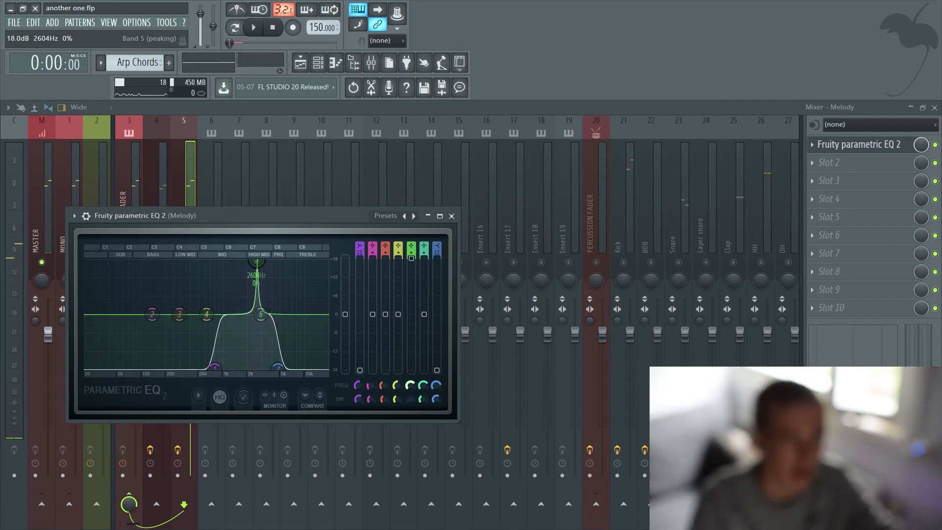
drag(411, 386, 410, 407)
key(space)
key(space)
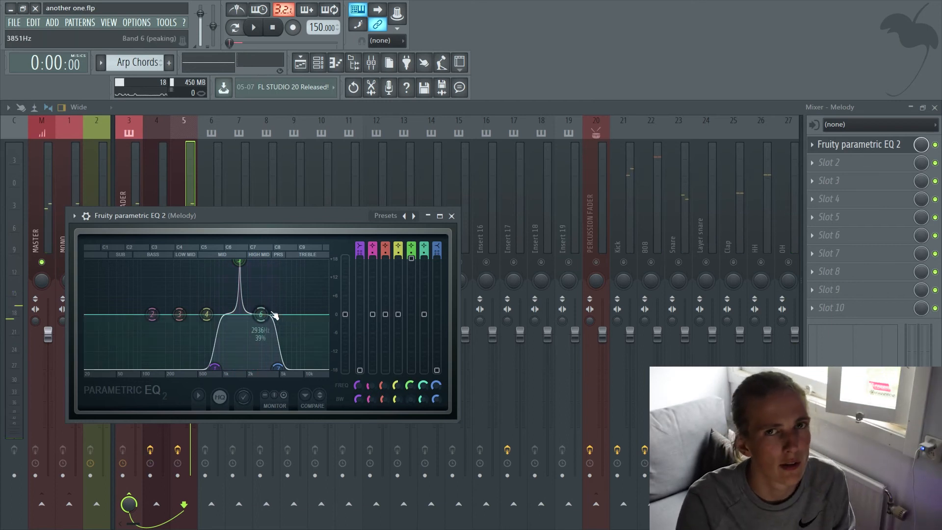
Step: Turn the Melody's narrow band 5 boost into a slight cut between 1 and 2 kHz, audition it and close the EQ
drag(239, 260, 239, 367)
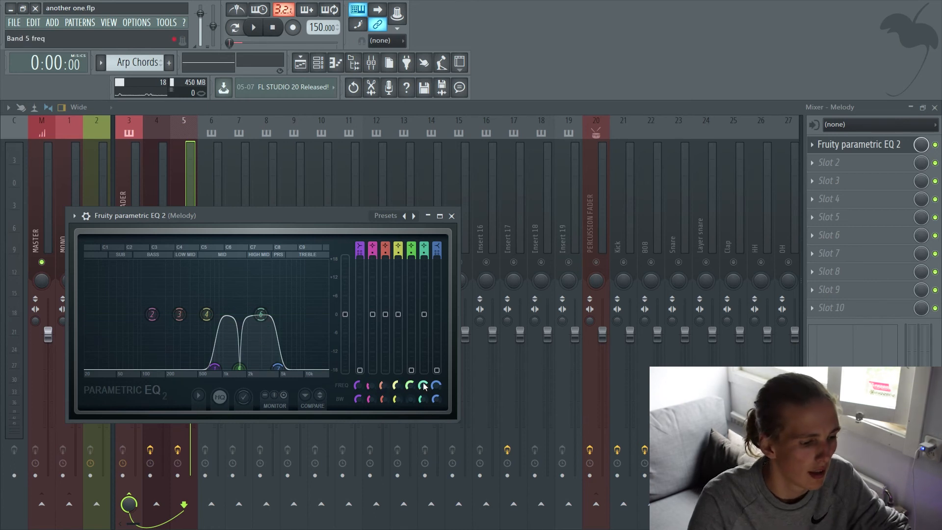
drag(239, 368, 239, 325)
key(space)
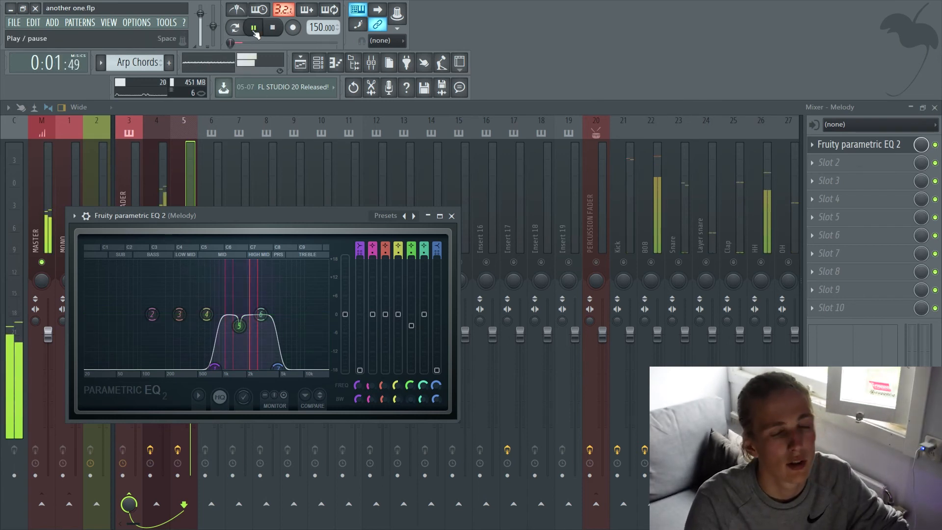
click(253, 28)
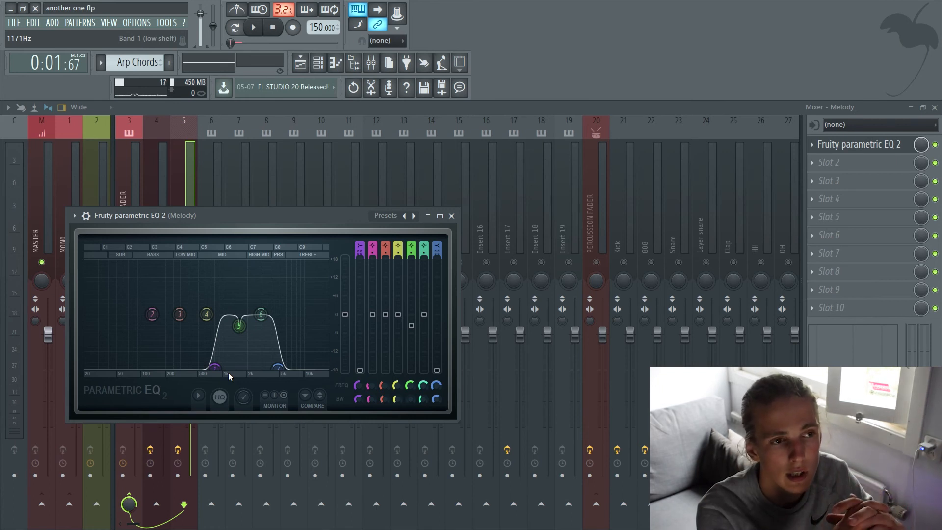
key(Escape)
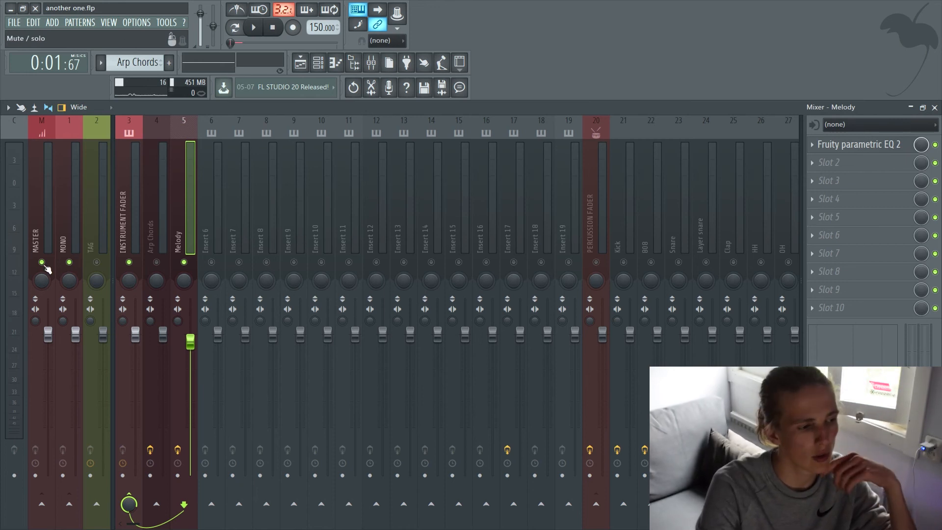
Step: Add Fruity parametric EQ 2 to the first effect slot of the Master track and reposition its window
click(40, 233)
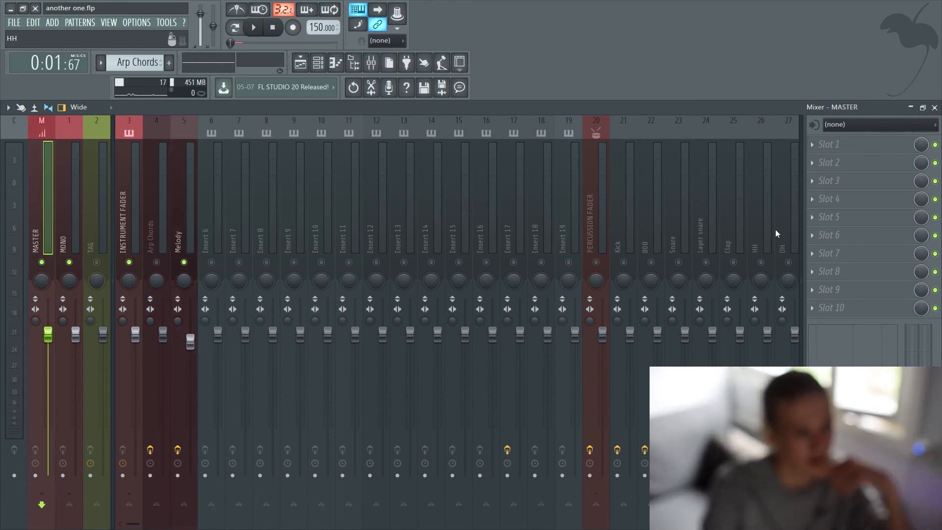
click(831, 147)
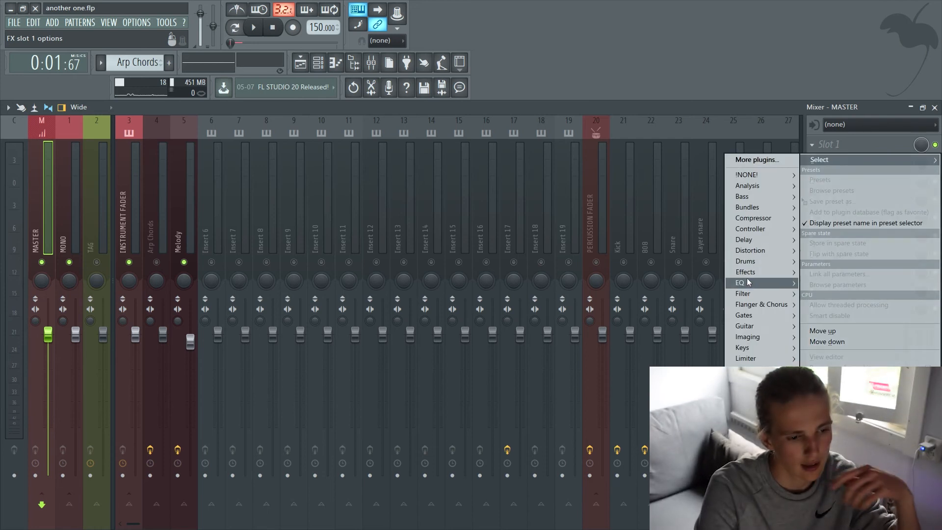
mouse_move(747, 282)
click(682, 298)
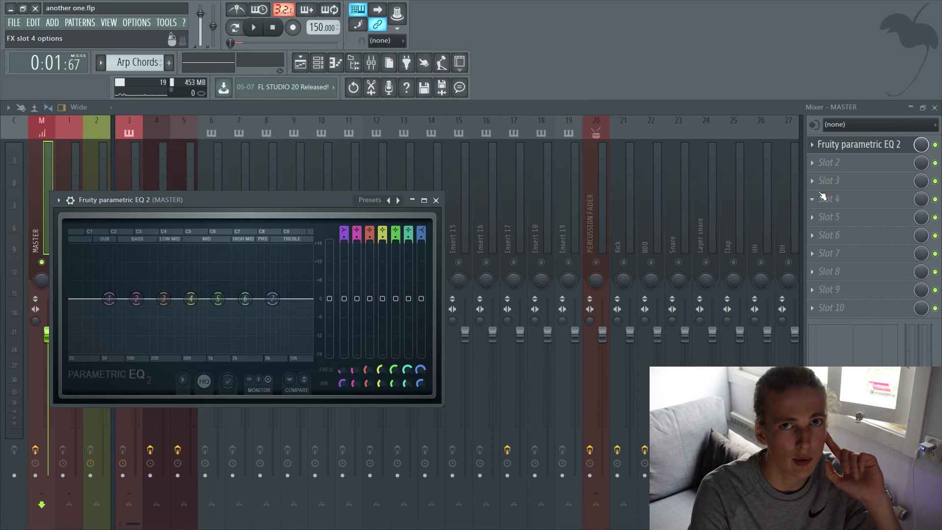
drag(261, 198, 319, 202)
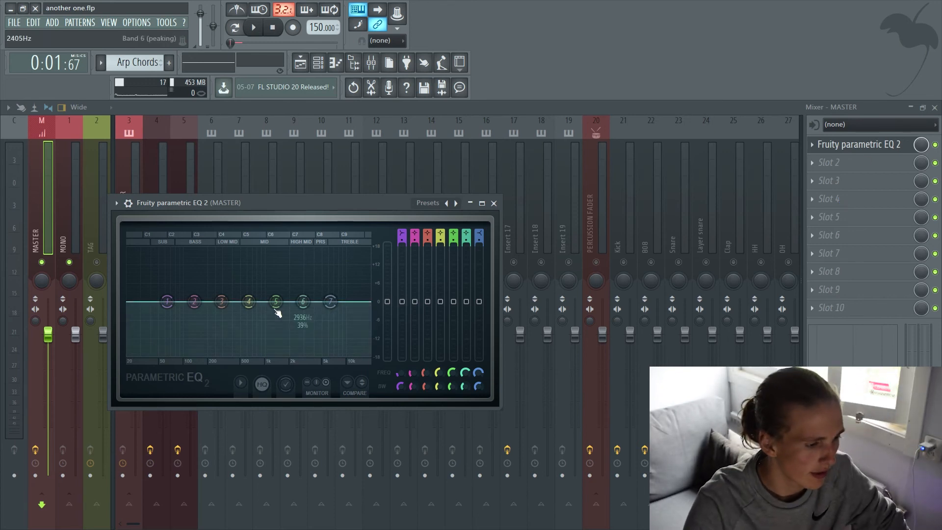
Step: Make the Master EQ's band 1 a steep low cut and lower it from around 200 Hz to about 100 Hz while auditioning
right_click(167, 303)
click(233, 346)
drag(167, 302, 213, 354)
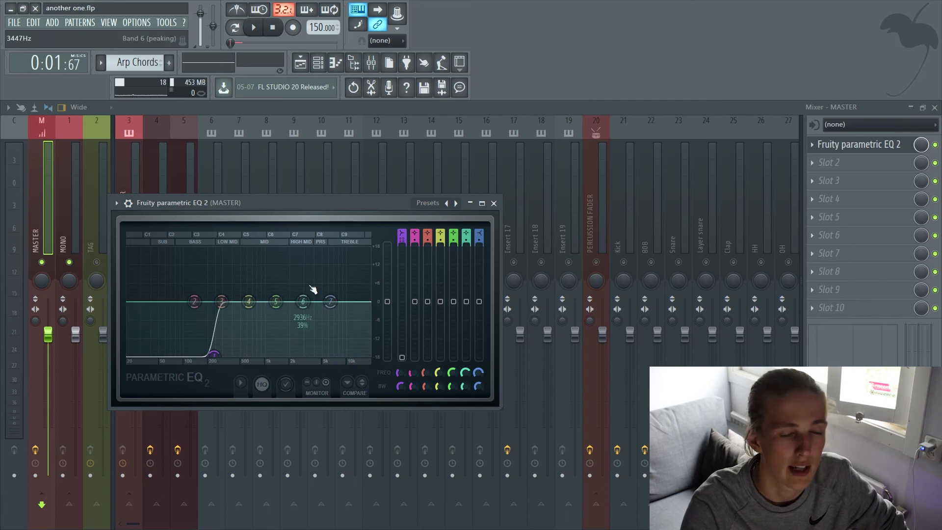
key(space)
drag(399, 376, 399, 389)
key(space)
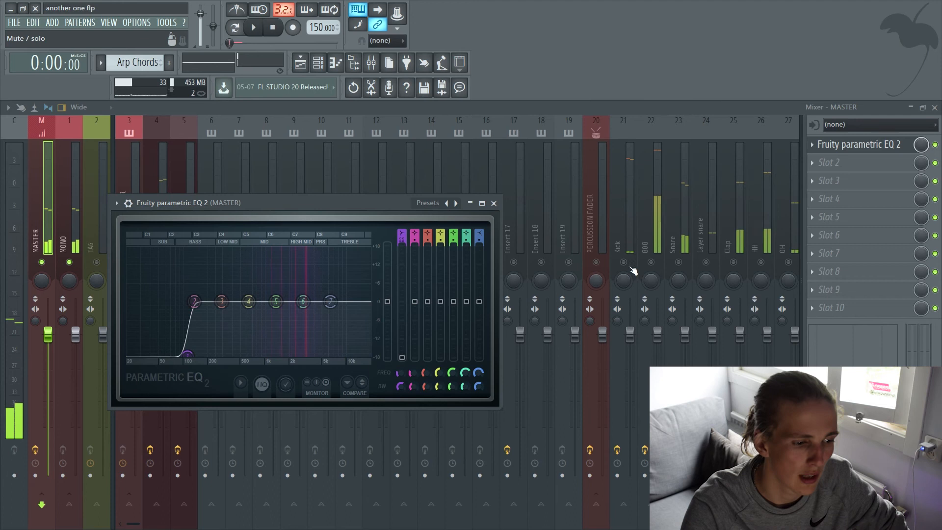
Step: Unmute all mixer tracks, reopen the Master's EQ and lower band 1's low cut to between 20 and 50 Hz during playback
click(627, 267)
click(623, 263)
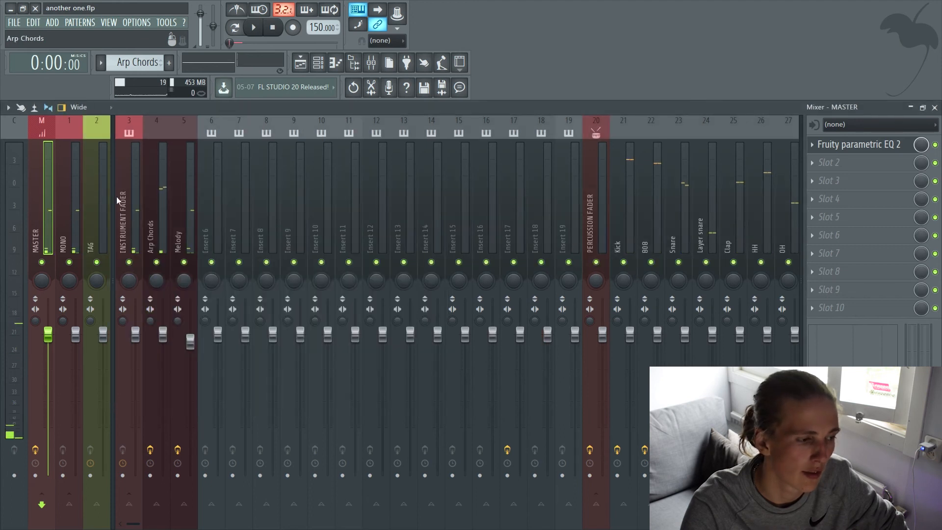
click(867, 154)
key(space)
drag(185, 354, 145, 355)
key(space)
Step: Make the Master EQ's band 7 a steep high cut between 500 Hz and 1 kHz and audition it
right_click(331, 301)
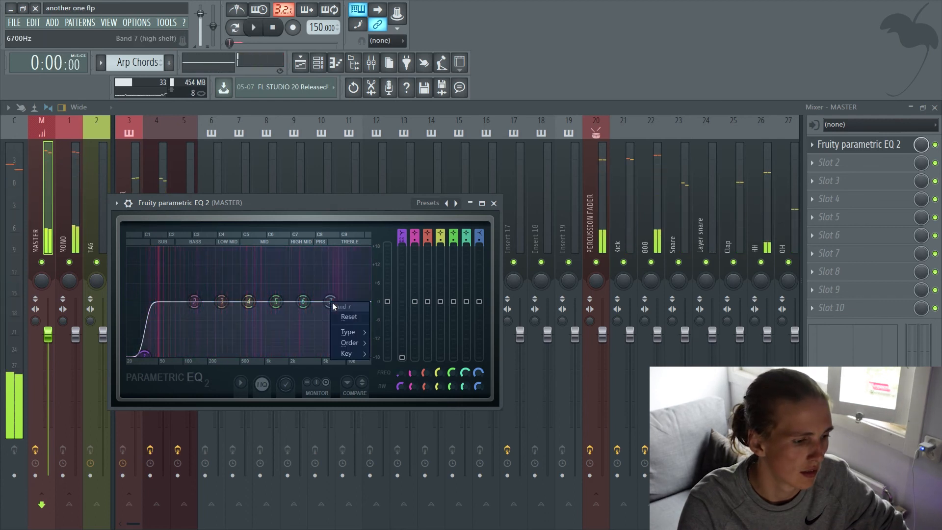
mouse_move(354, 344)
click(391, 343)
drag(331, 301, 257, 354)
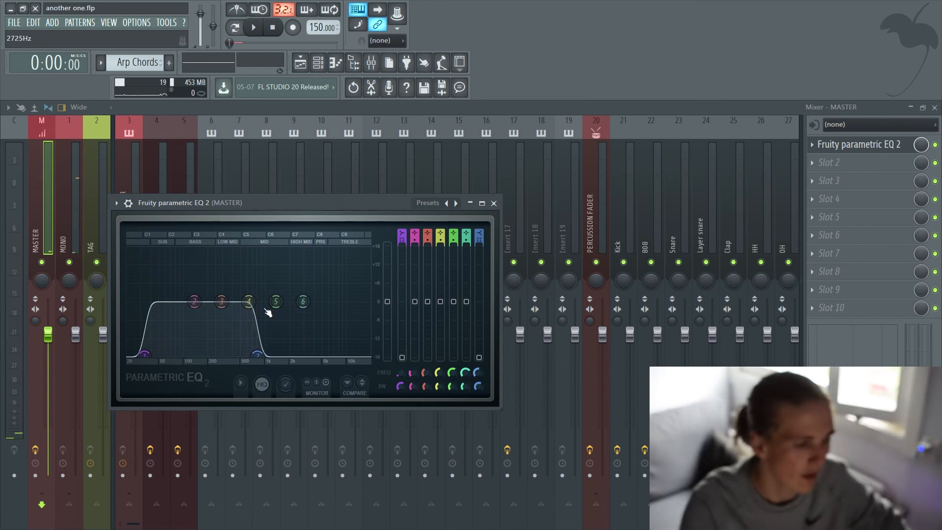
key(space)
Step: Raise the Master's band 7 high cut to 17397 Hz during playback, close the EQ and stop playback
drag(257, 354, 352, 354)
drag(480, 374, 481, 367)
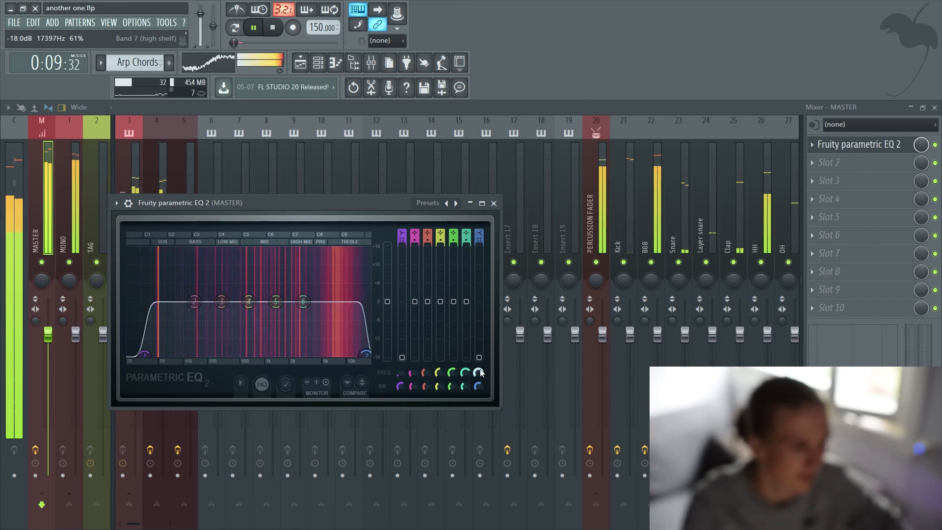
click(494, 203)
key(space)
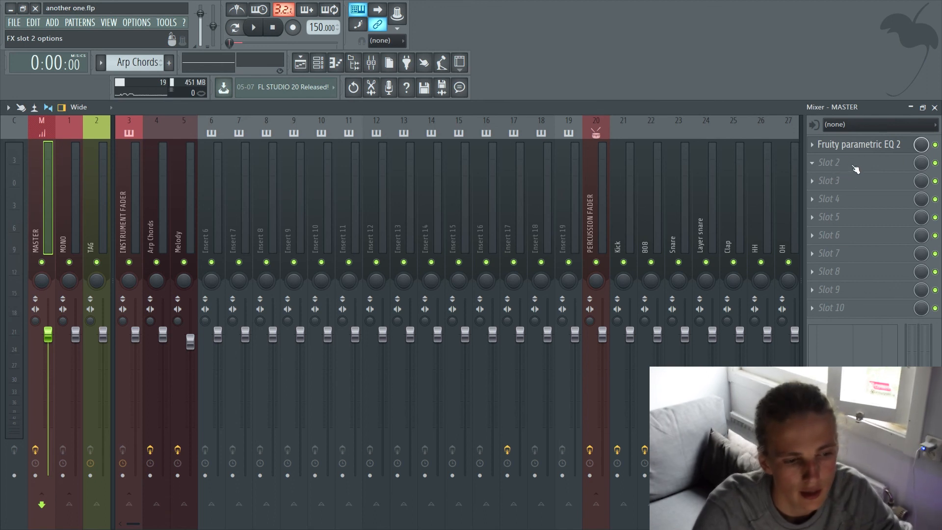
Step: Reopen the Master's EQ to review its low and high cuts, and close it again
click(828, 147)
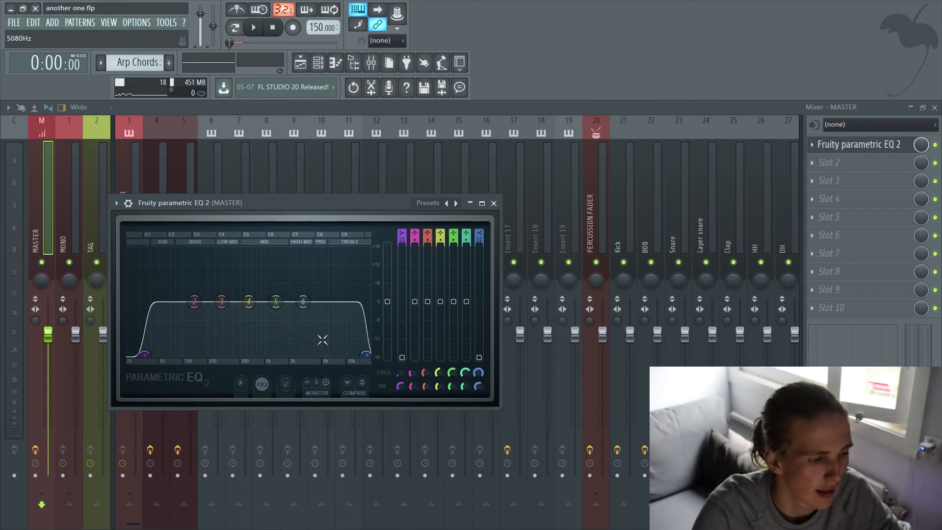
drag(343, 206, 511, 281)
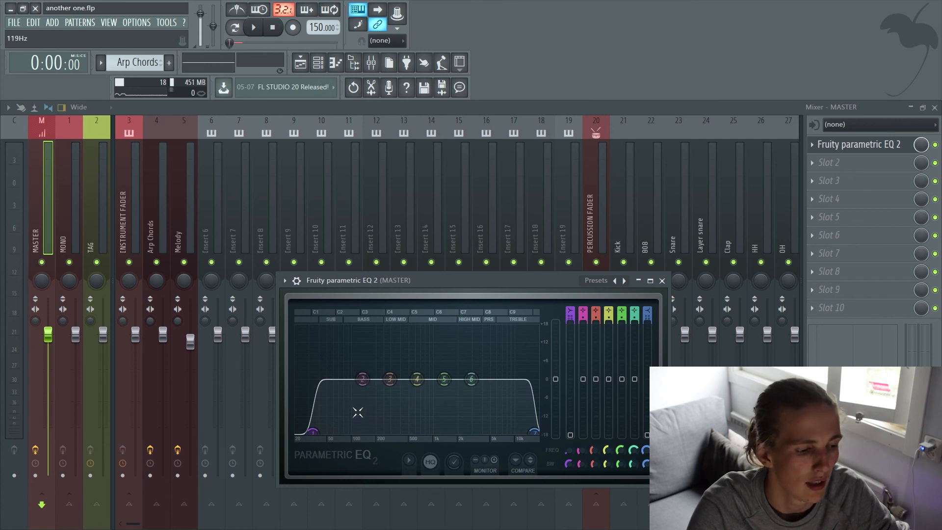
click(661, 280)
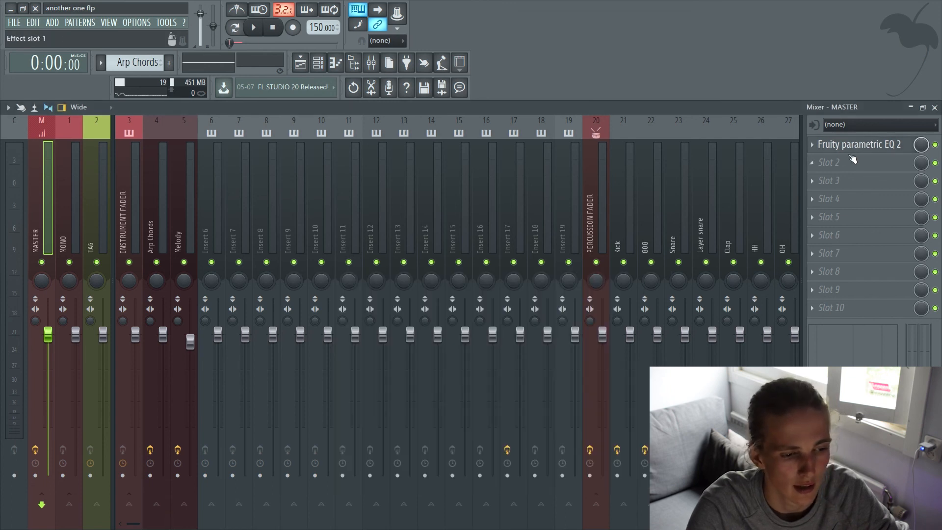